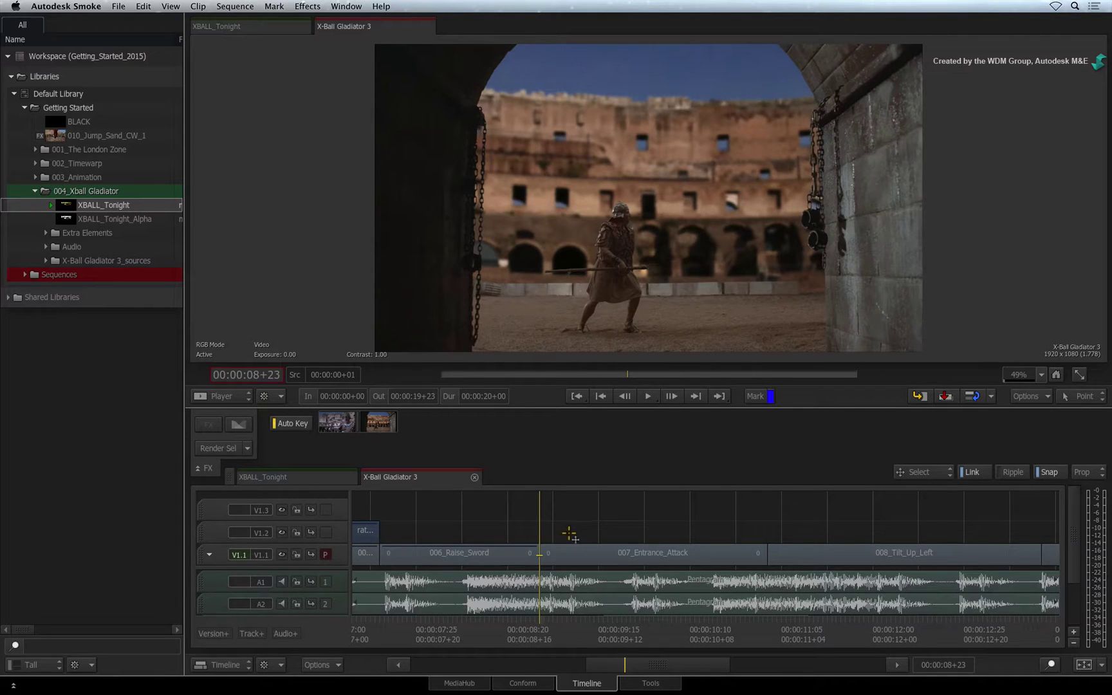
Turn the 007_Entrance_Attack timeline clip into a ConnectFX setup from the FX ribbon
click(571, 555)
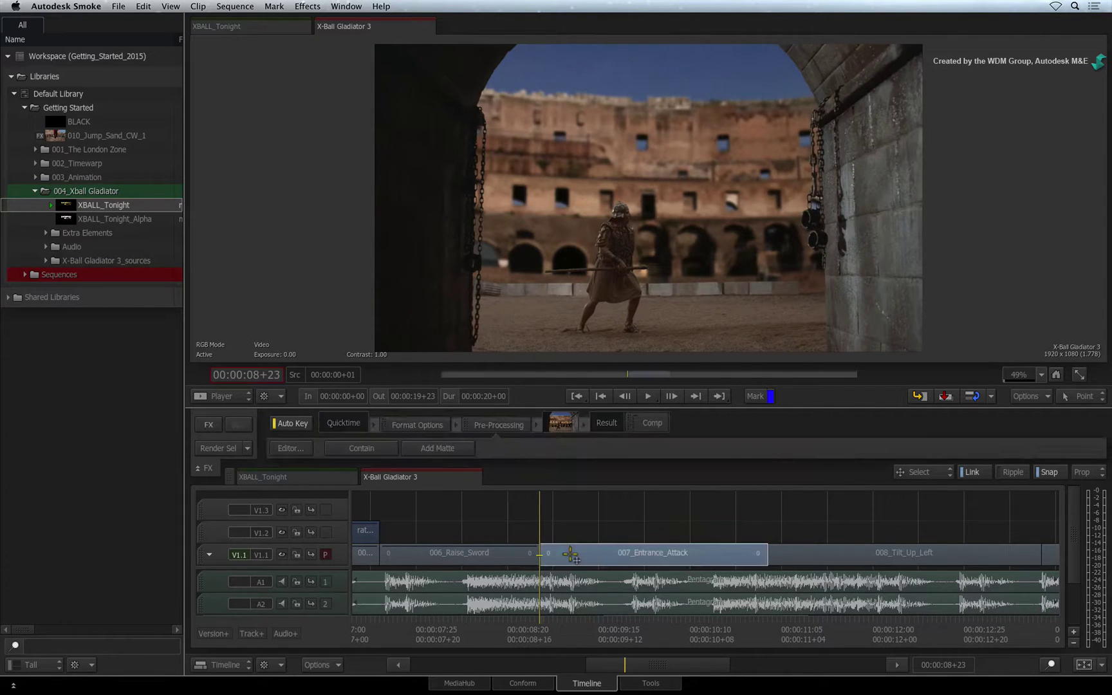
click(208, 424)
right_click(594, 559)
click(660, 292)
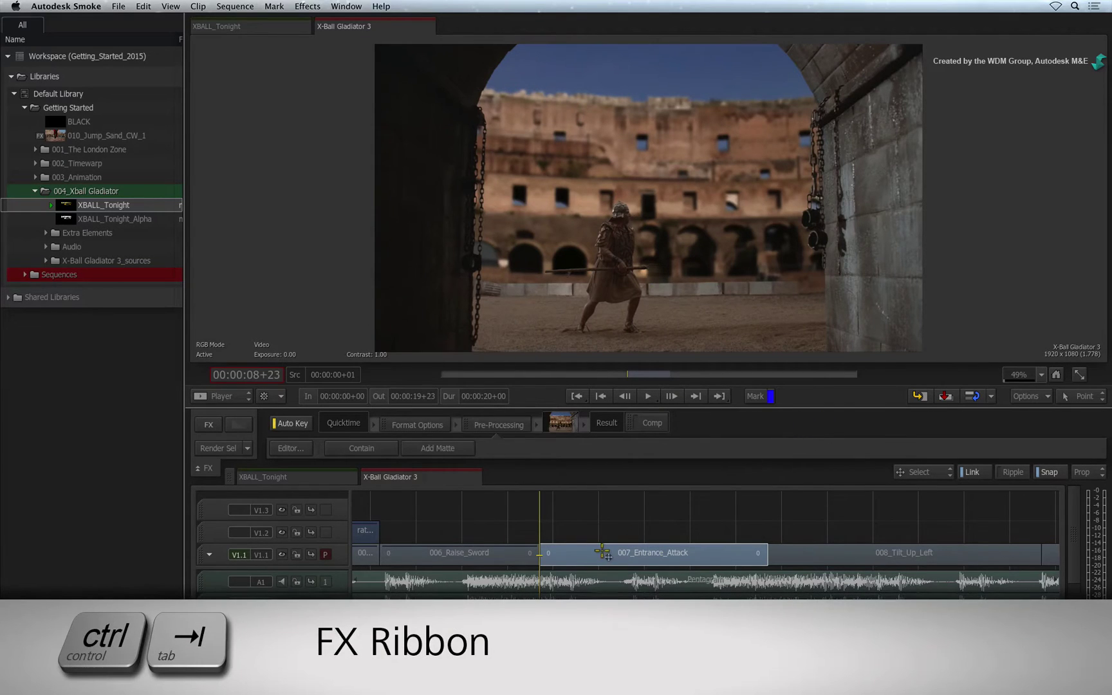
key(ctrl+Tab)
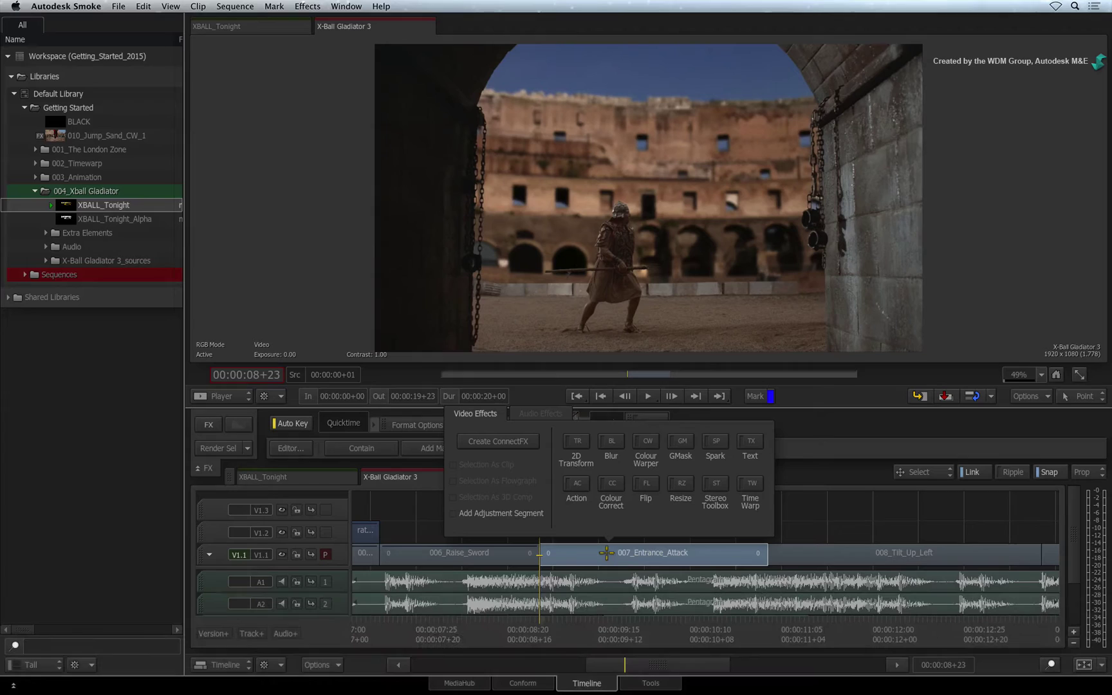
click(500, 441)
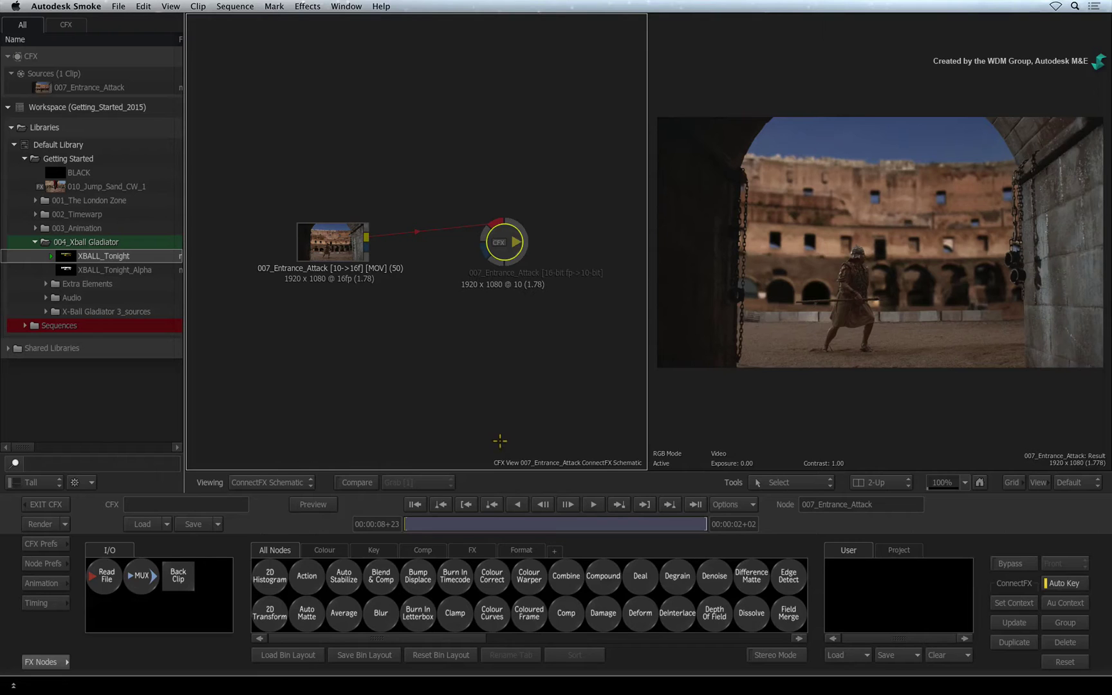
Spread the clip and output nodes apart and drop a Blur node between them
drag(357, 258, 296, 249)
drag(508, 244, 572, 236)
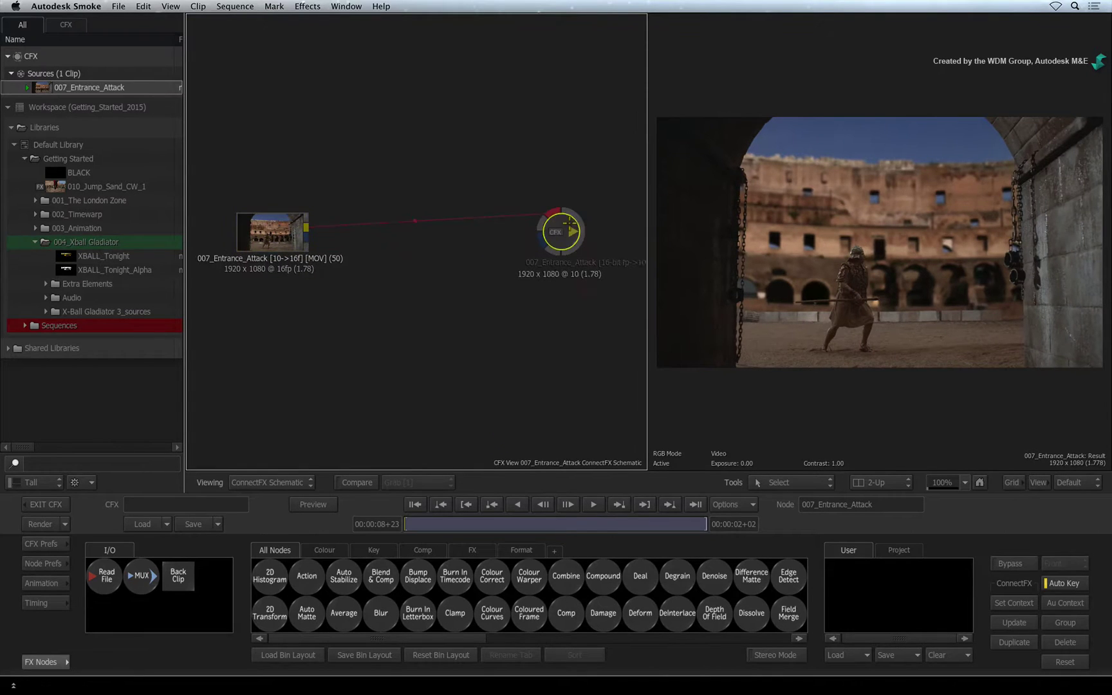
drag(381, 612, 422, 231)
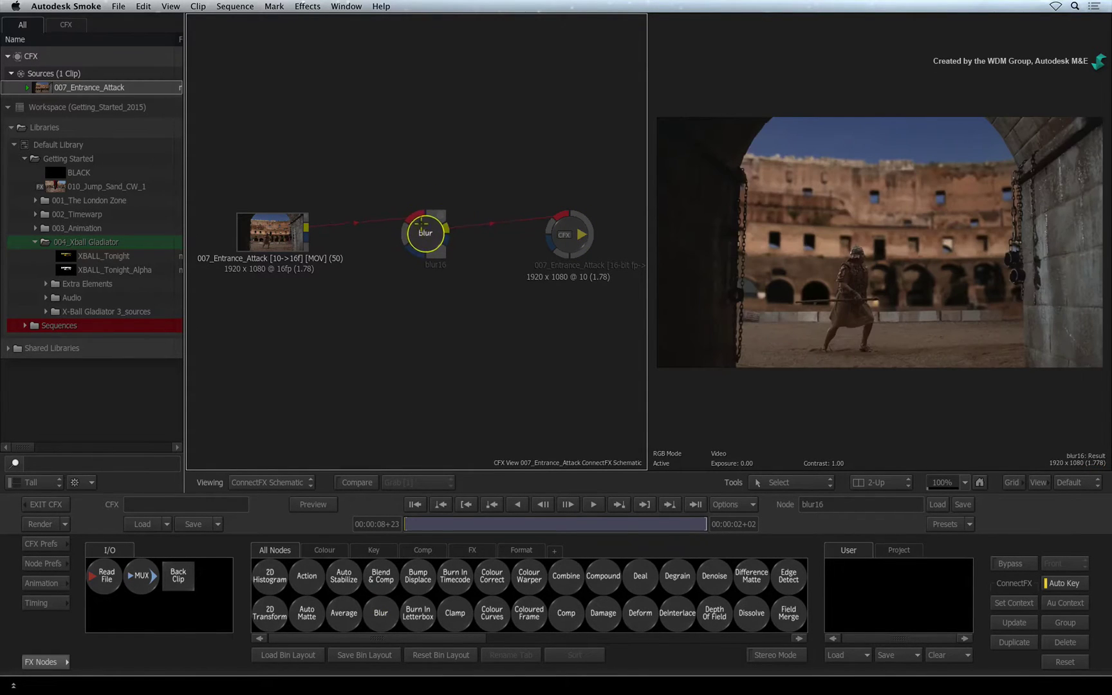
Widen the Blur node's width/height, set its type to Radial, and set amount to 14
double_click(421, 233)
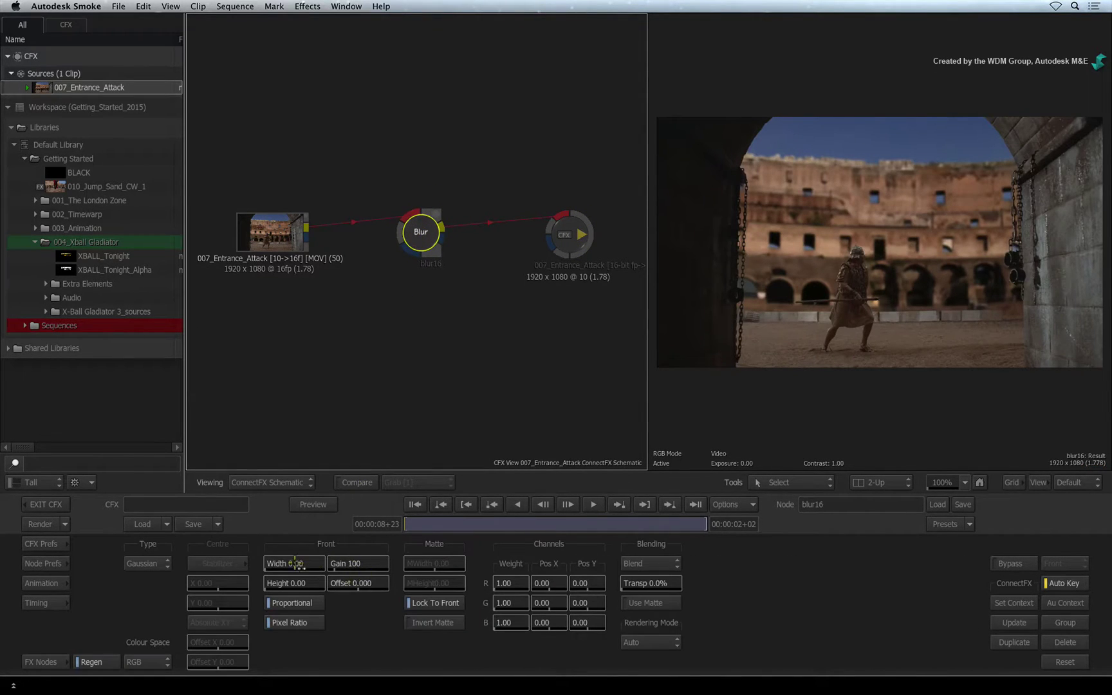
drag(292, 565, 352, 550)
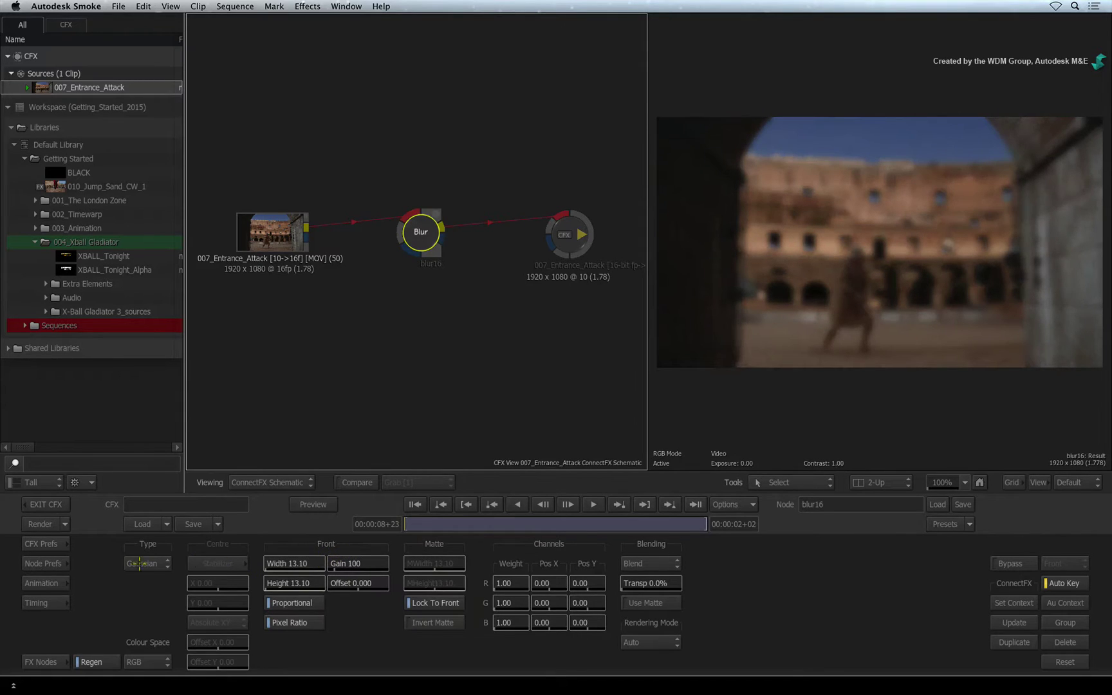
click(143, 563)
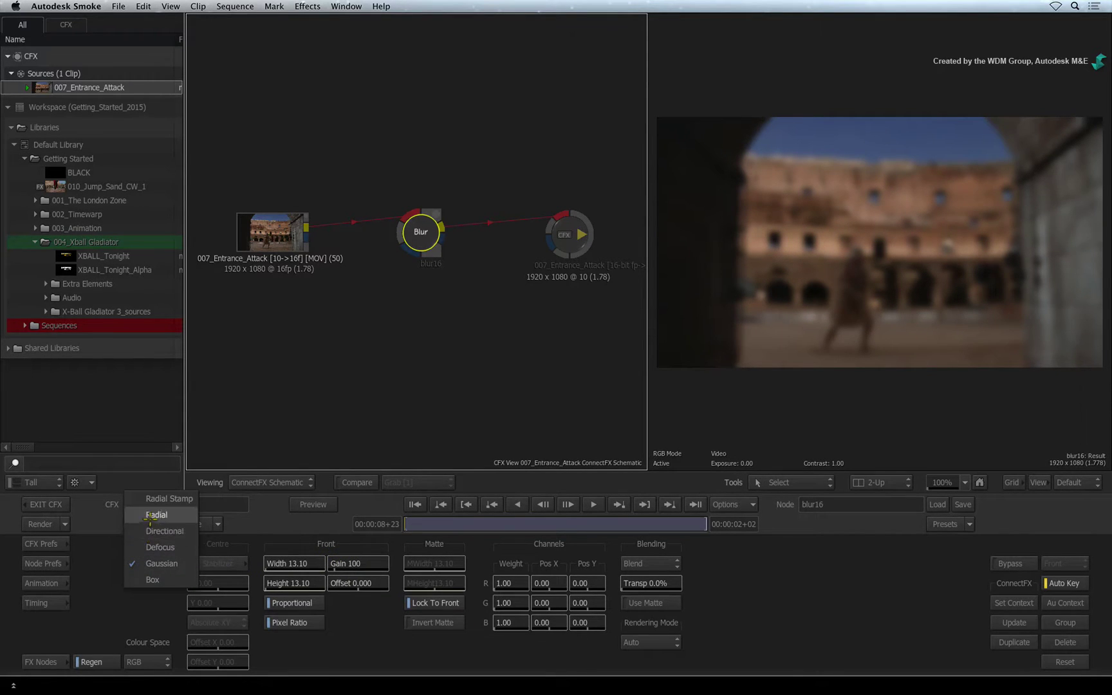
click(152, 515)
drag(279, 559, 267, 560)
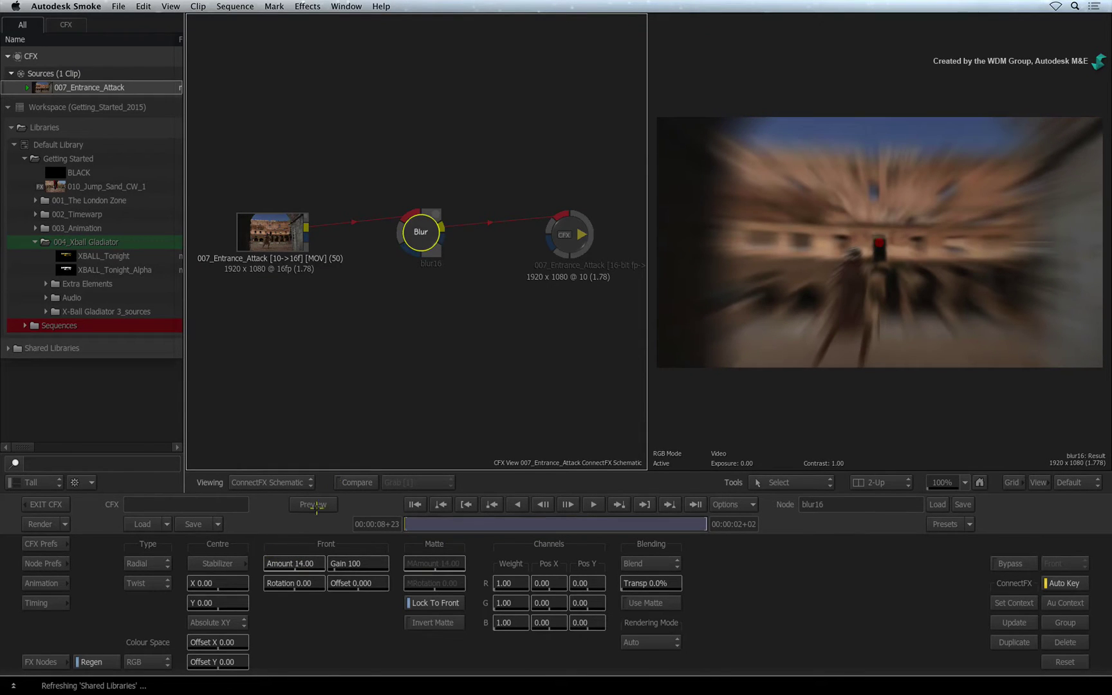
click(419, 317)
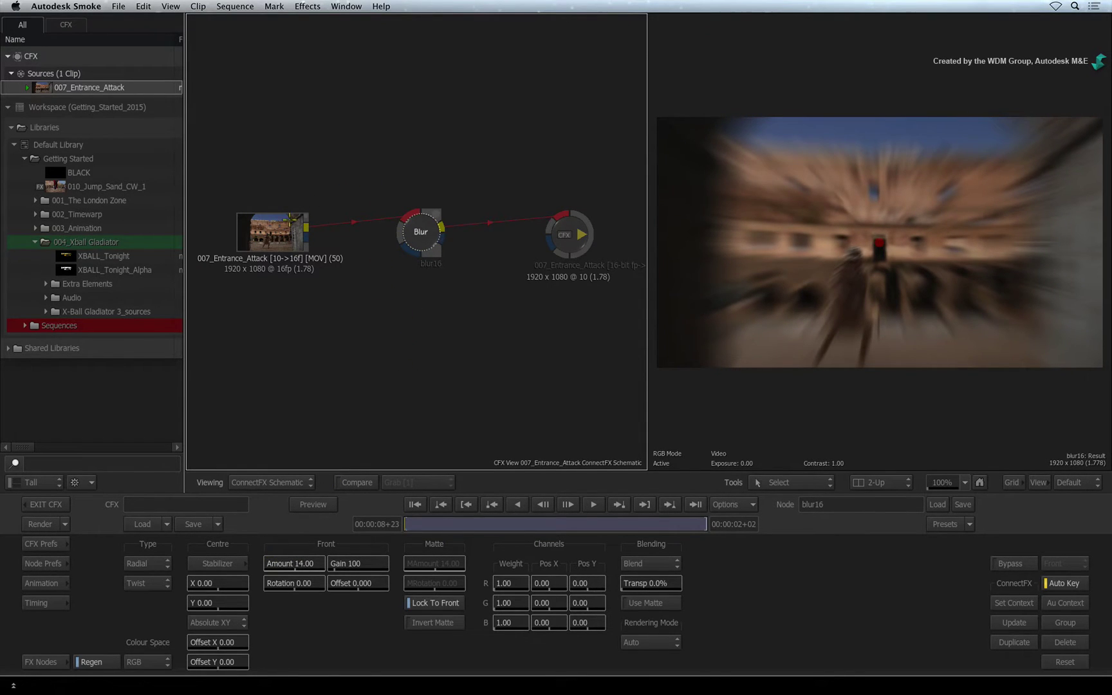
Review the source, Blur and output node parameters twice, then show the FX Nodes bin
click(269, 226)
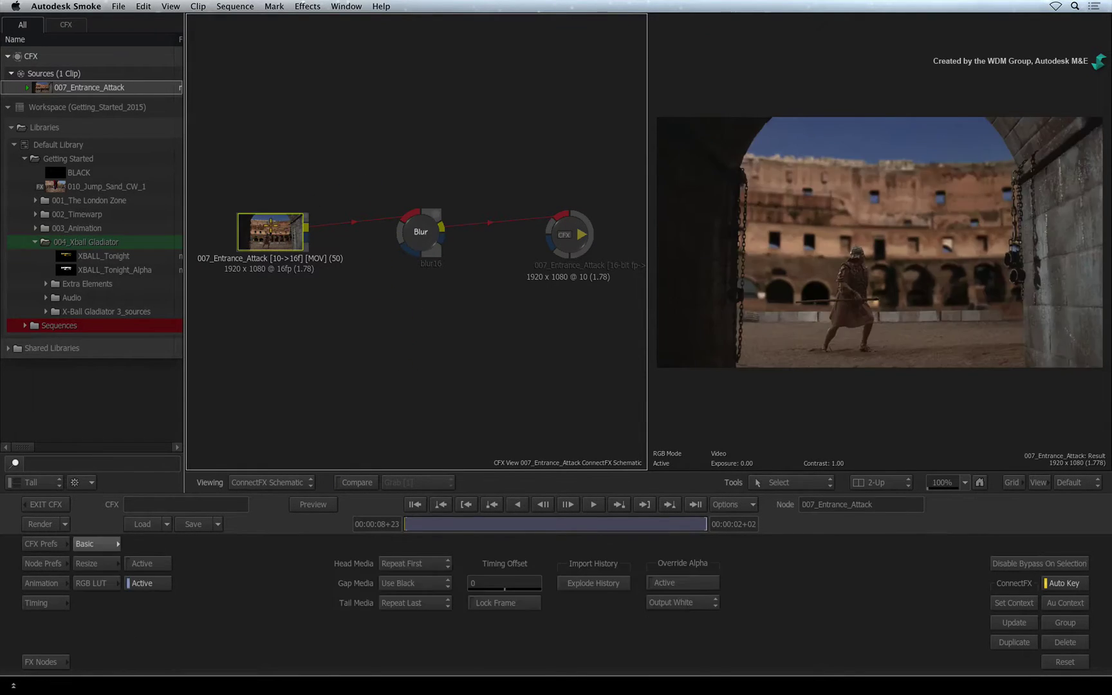
click(419, 231)
click(564, 232)
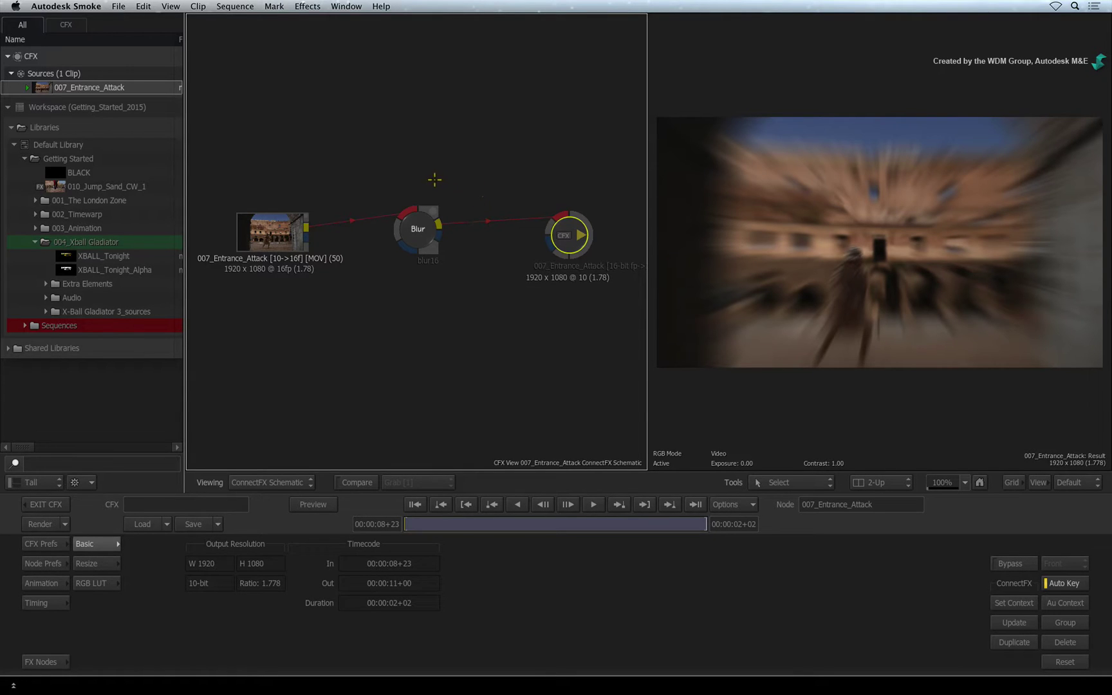
click(287, 227)
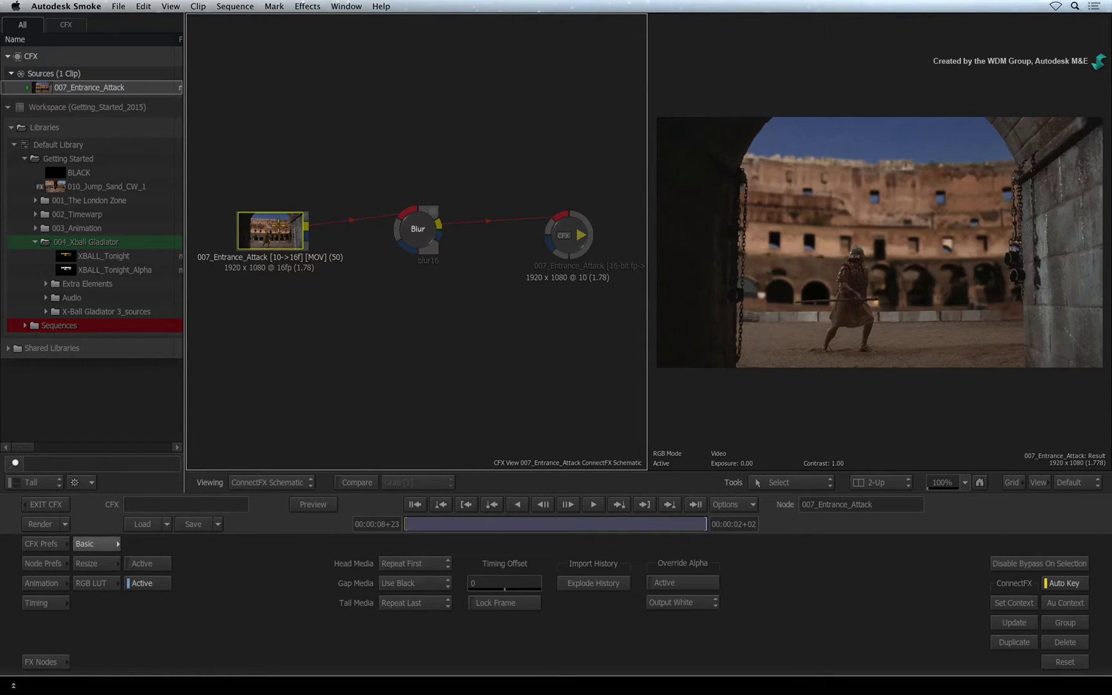
click(418, 227)
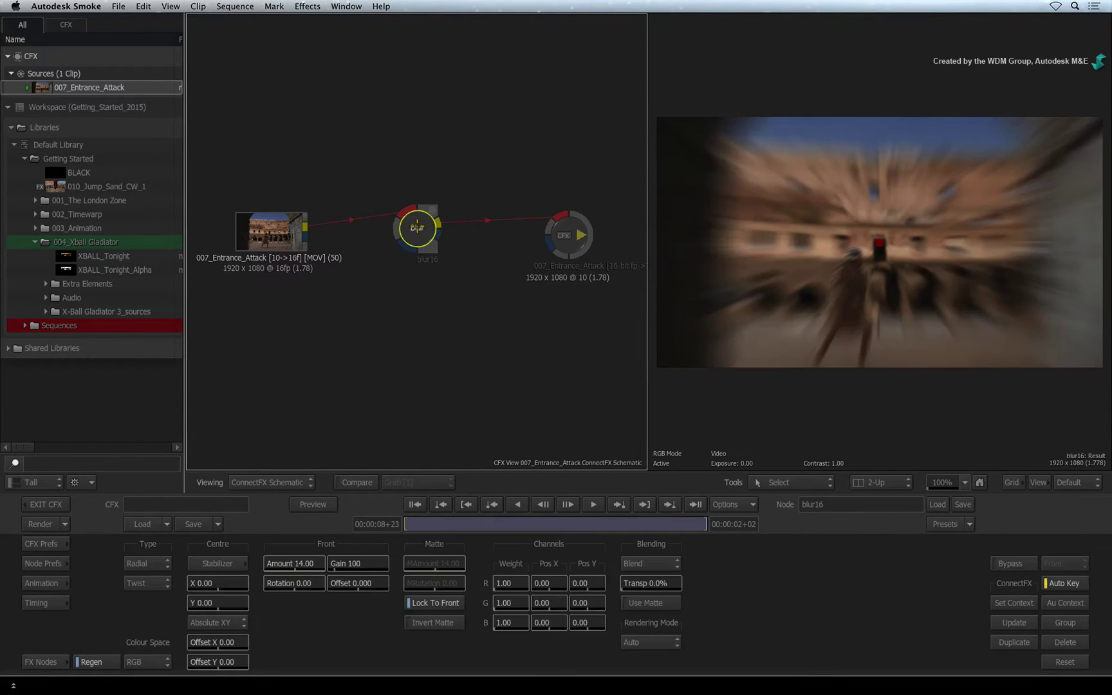
click(563, 225)
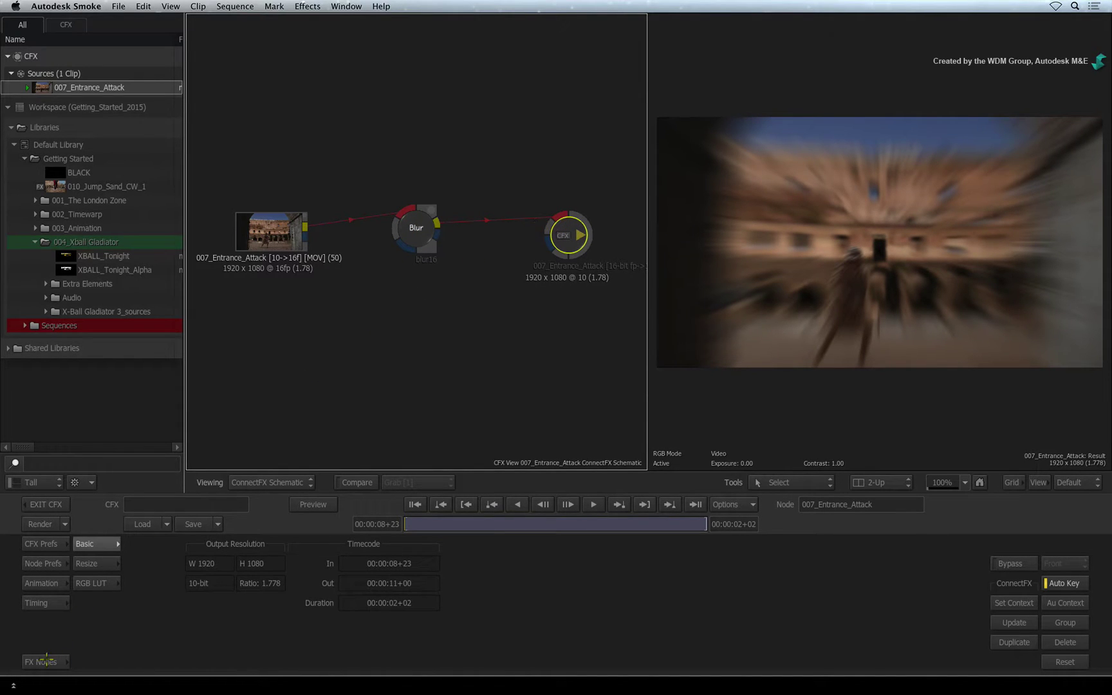
click(45, 662)
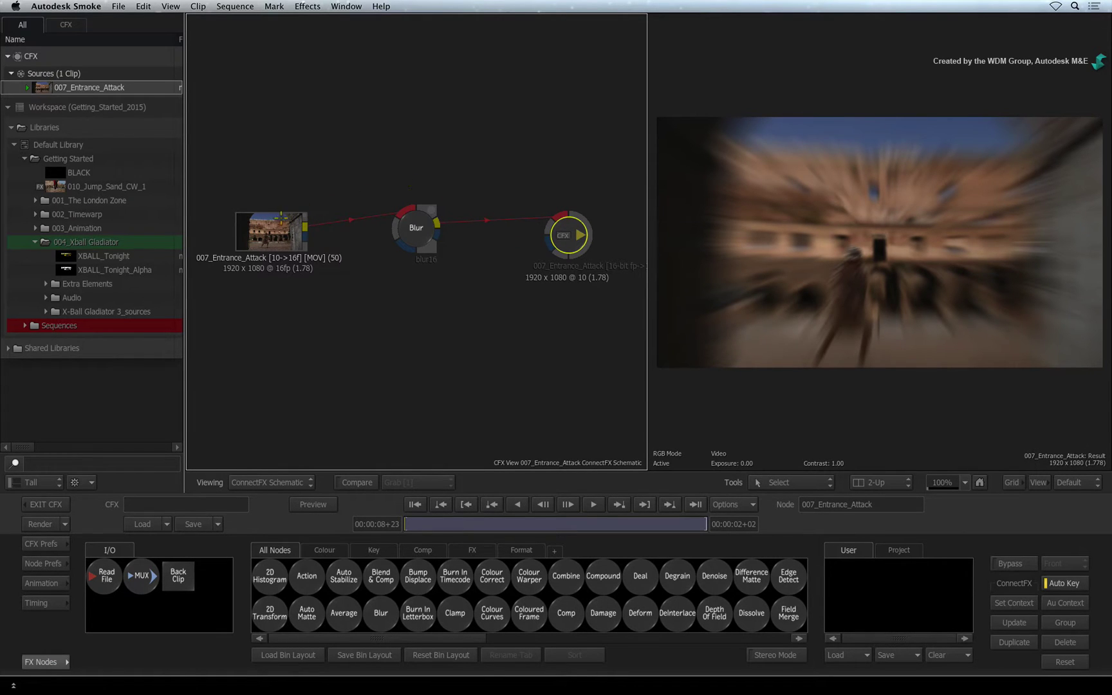
Nudge the source clip node and move the CFX output node up and right
click(272, 217)
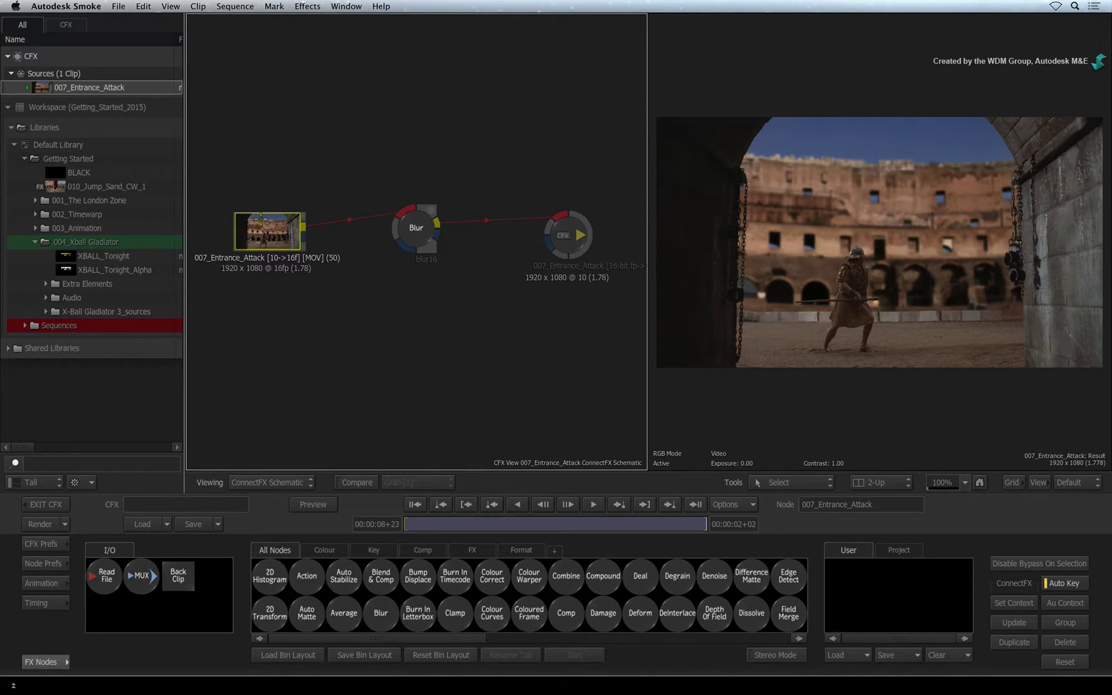
drag(264, 220, 270, 223)
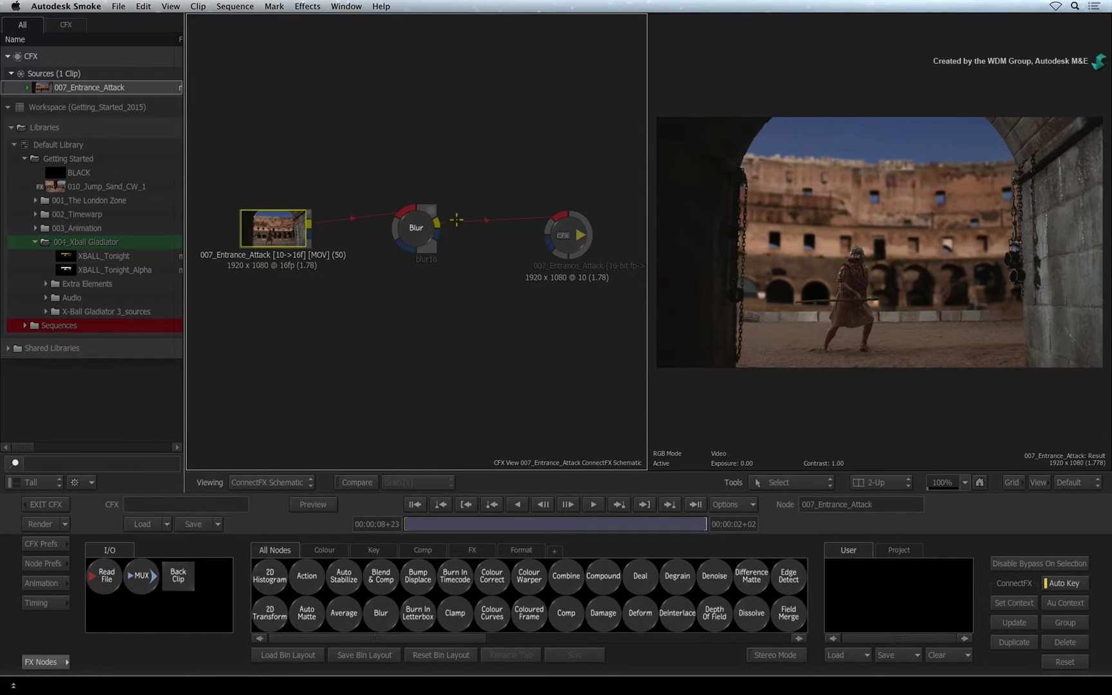
mouse_move(562, 233)
mouse_down()
mouse_move(543, 228)
mouse_move(595, 220)
mouse_move(583, 217)
mouse_up()
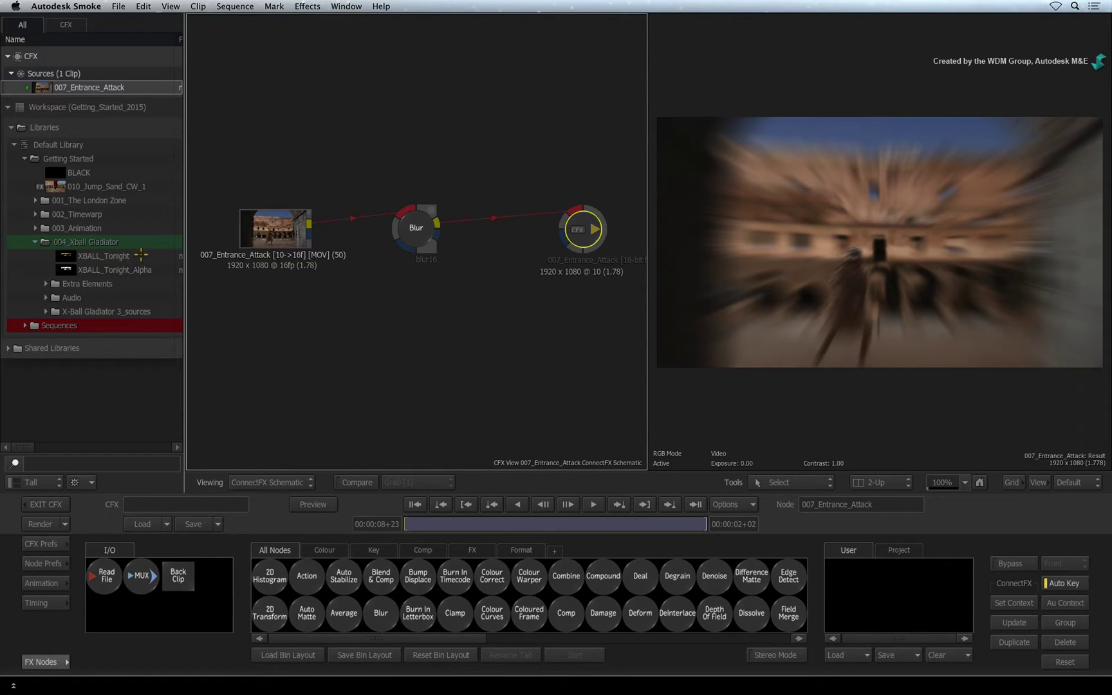
Add XBALL_Tonight and XBALL_Tonight_Alpha as source nodes and inspect each source node
click(134, 257)
shift+click(139, 270)
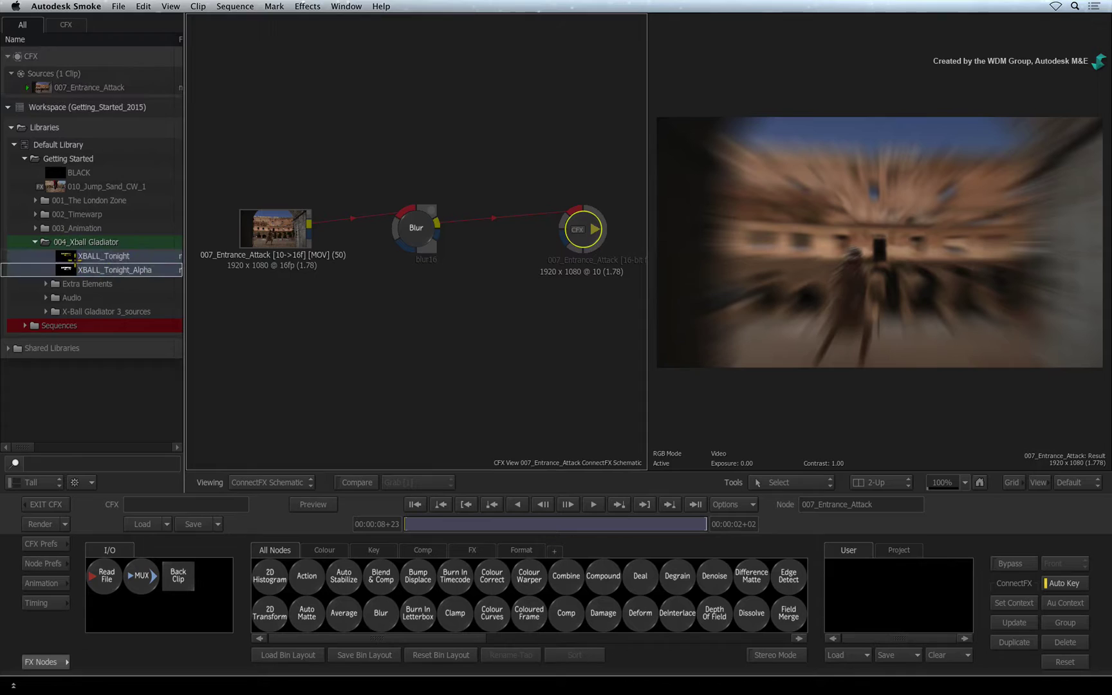
drag(70, 257, 258, 141)
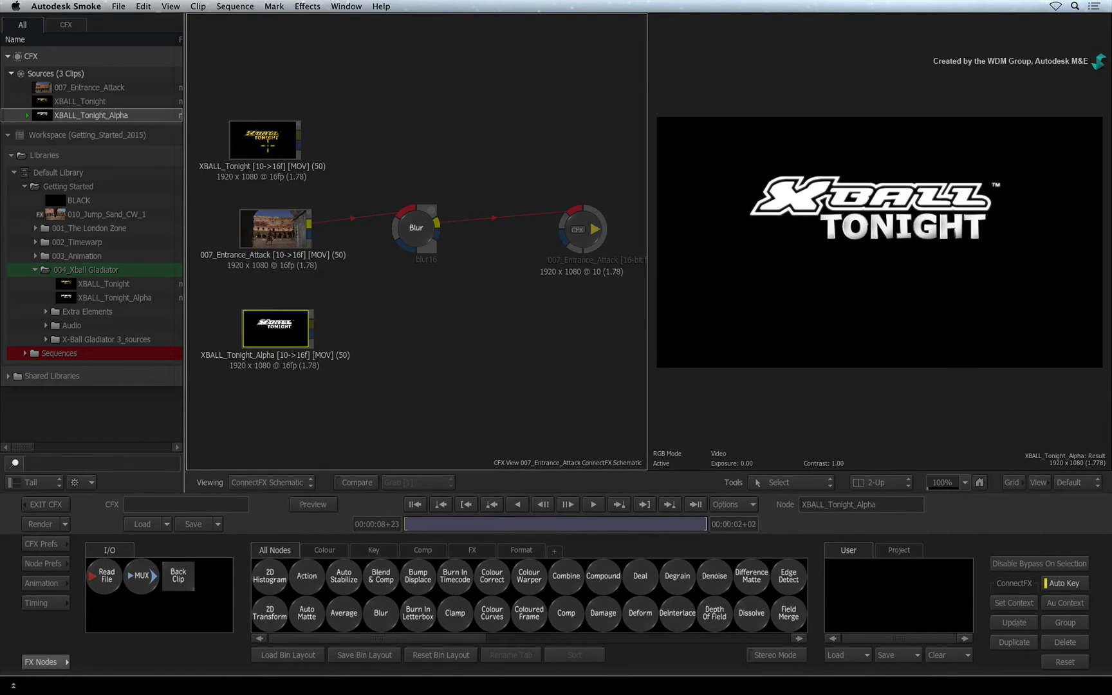
drag(268, 146, 281, 151)
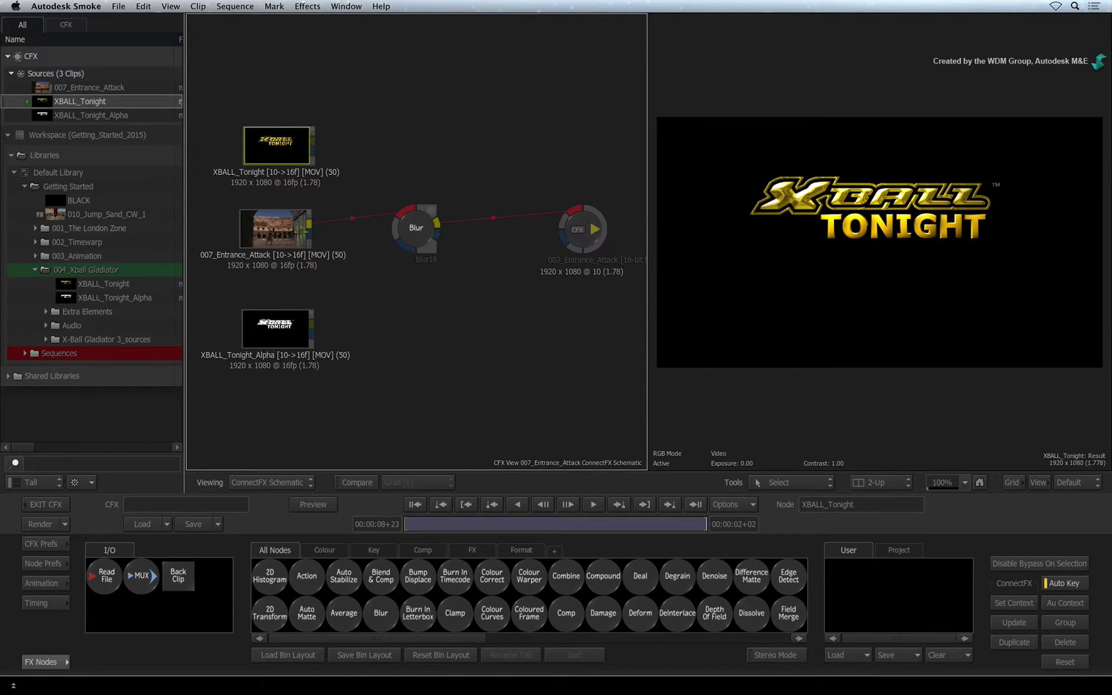
click(284, 322)
click(289, 232)
click(291, 145)
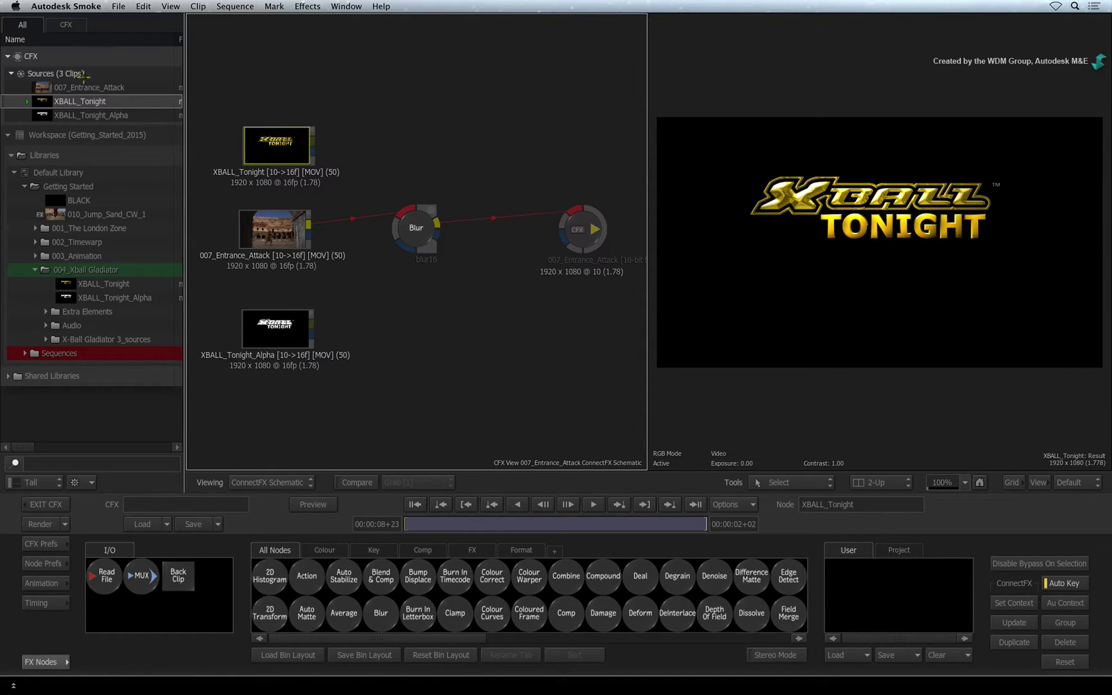
Copy XBALL_Tonight into the Getting Started folder, then compare the CFX and All views
click(47, 75)
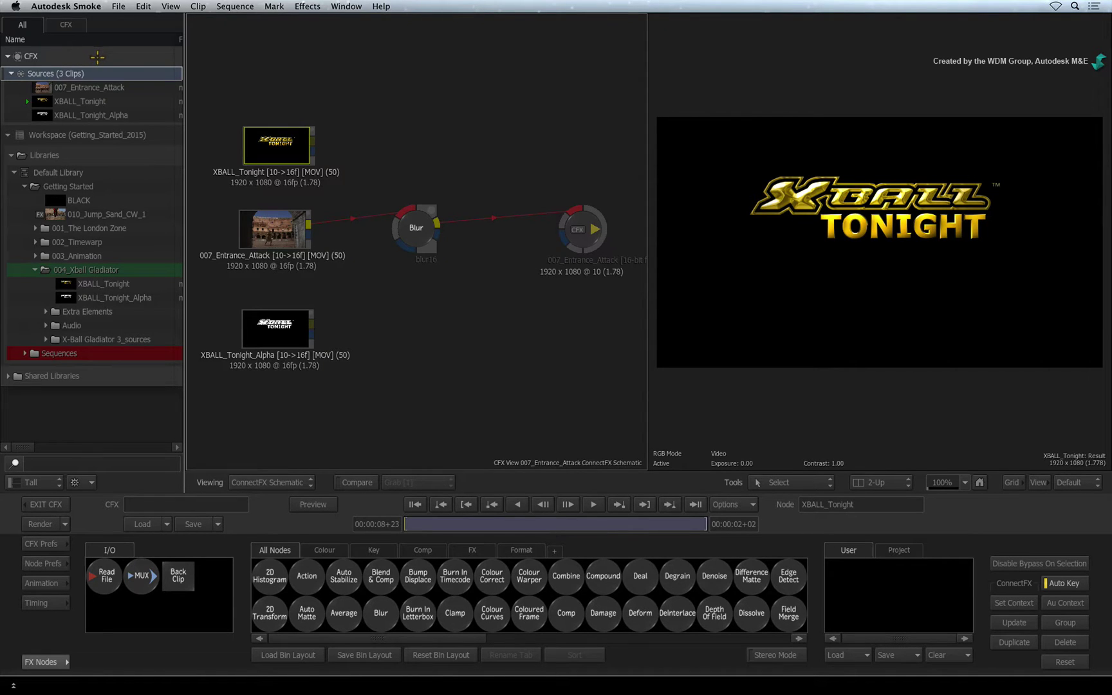
click(109, 88)
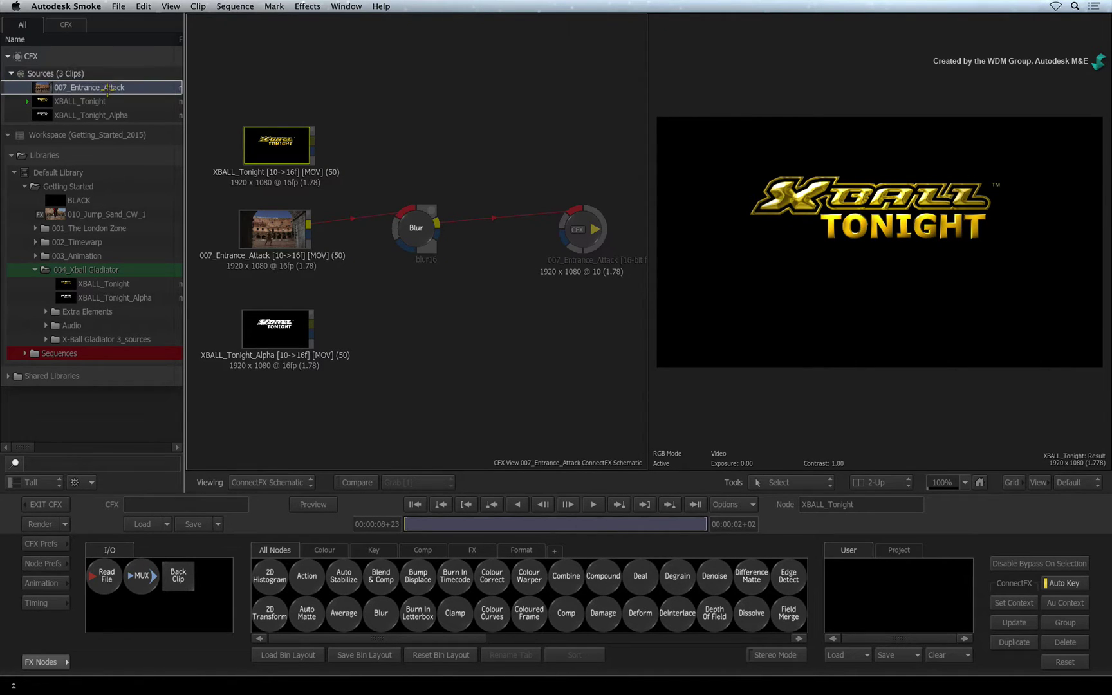
click(103, 115)
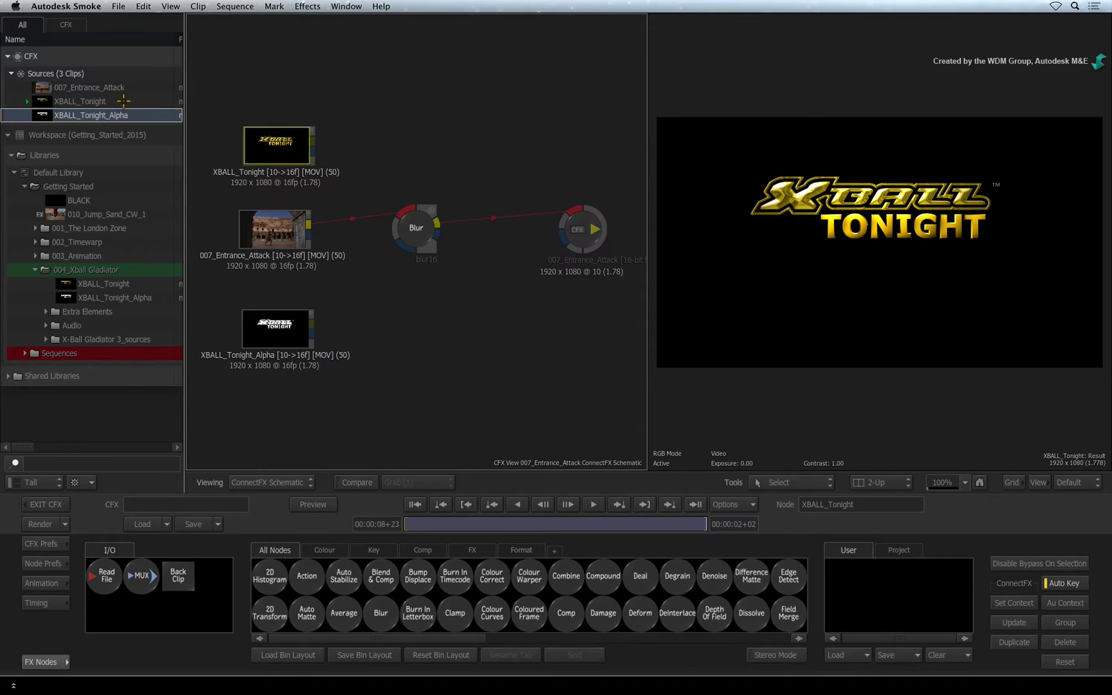
drag(123, 101, 54, 186)
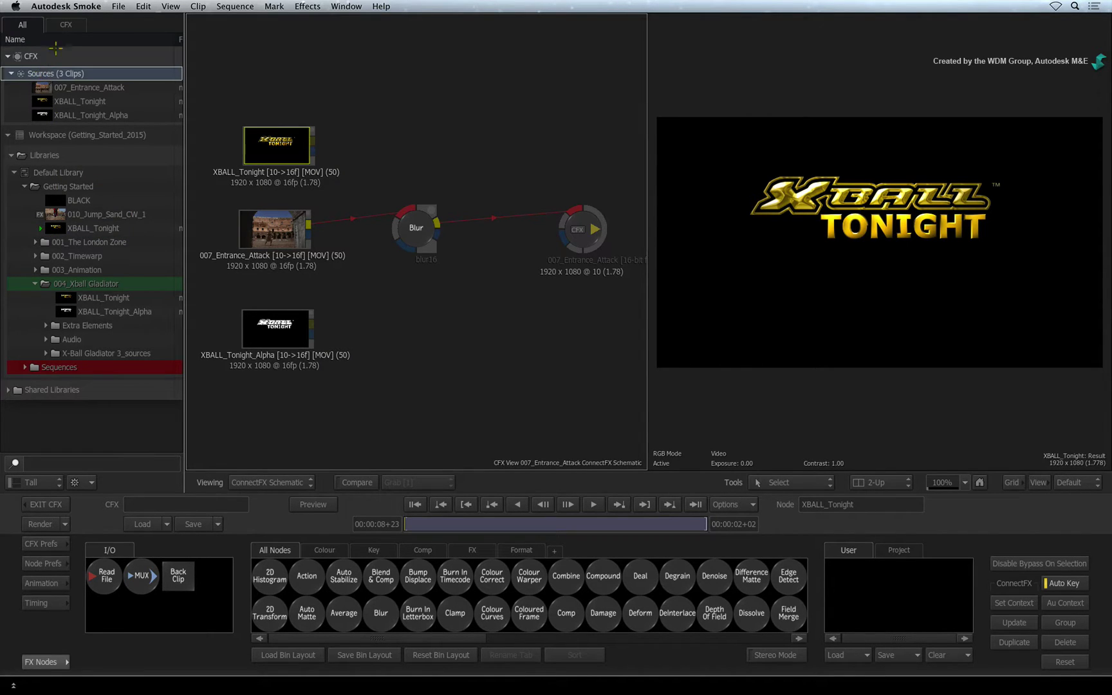
click(67, 24)
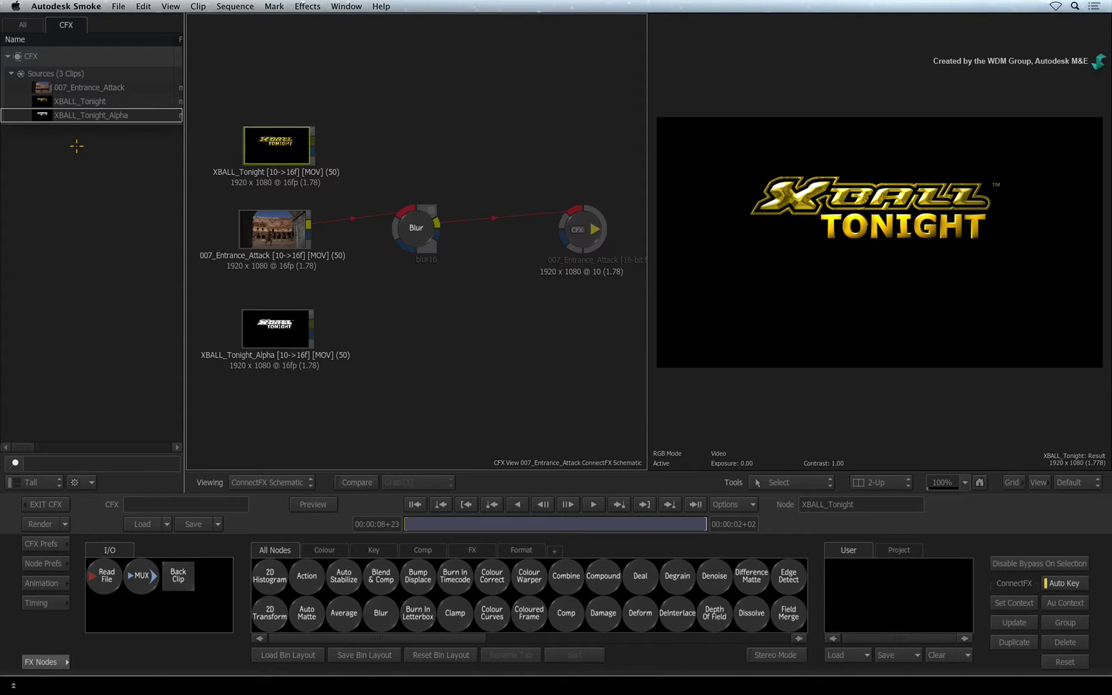
click(33, 26)
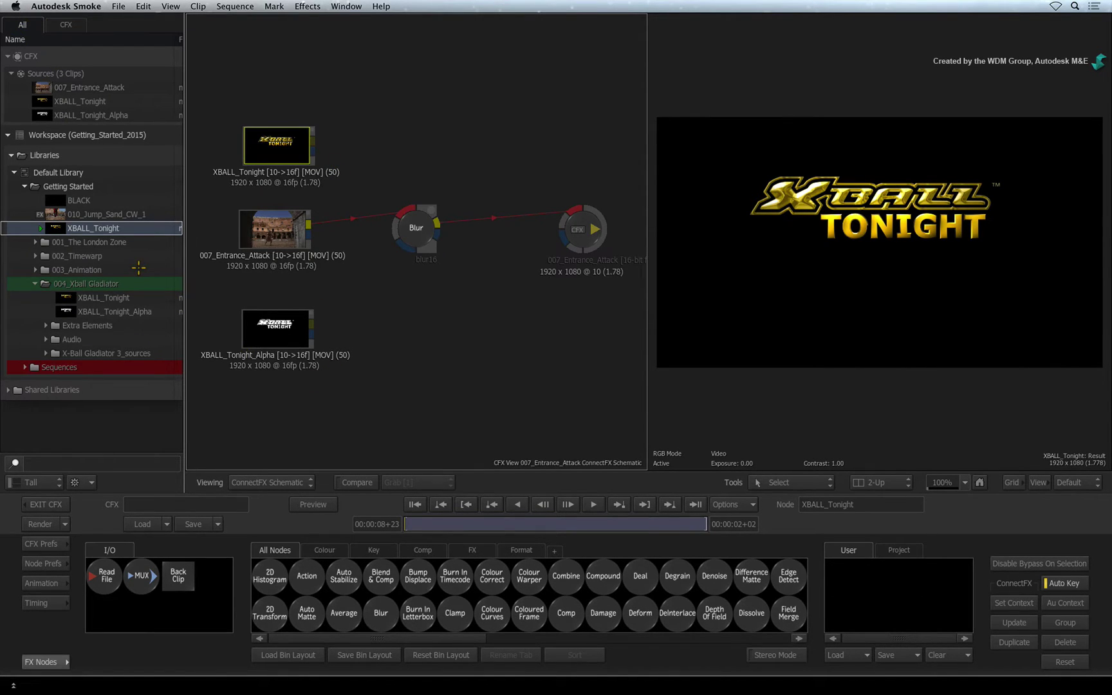
Hide the media library panel, clear the node selection, and make the viewer active
key(1)
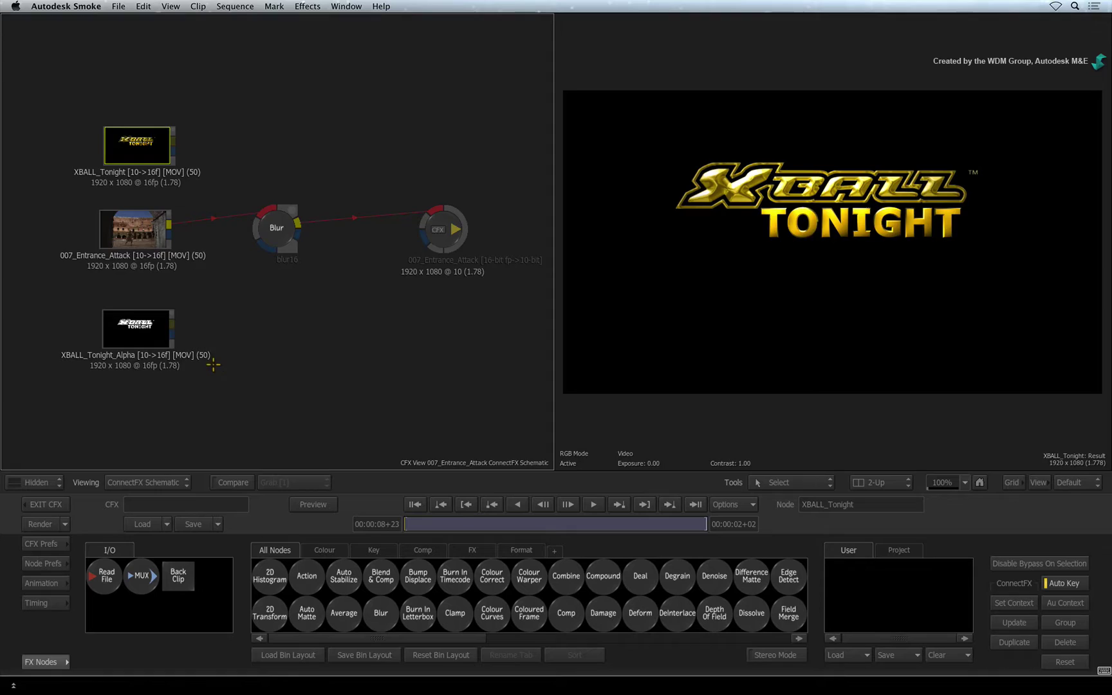
key(1)
key(1)
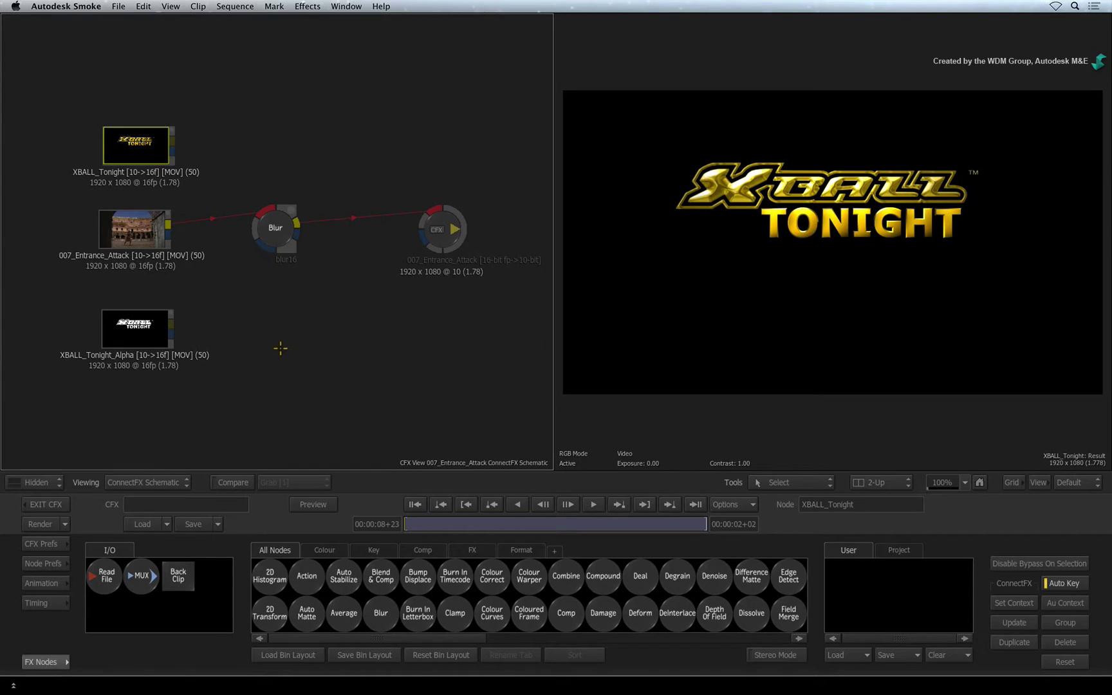
click(282, 347)
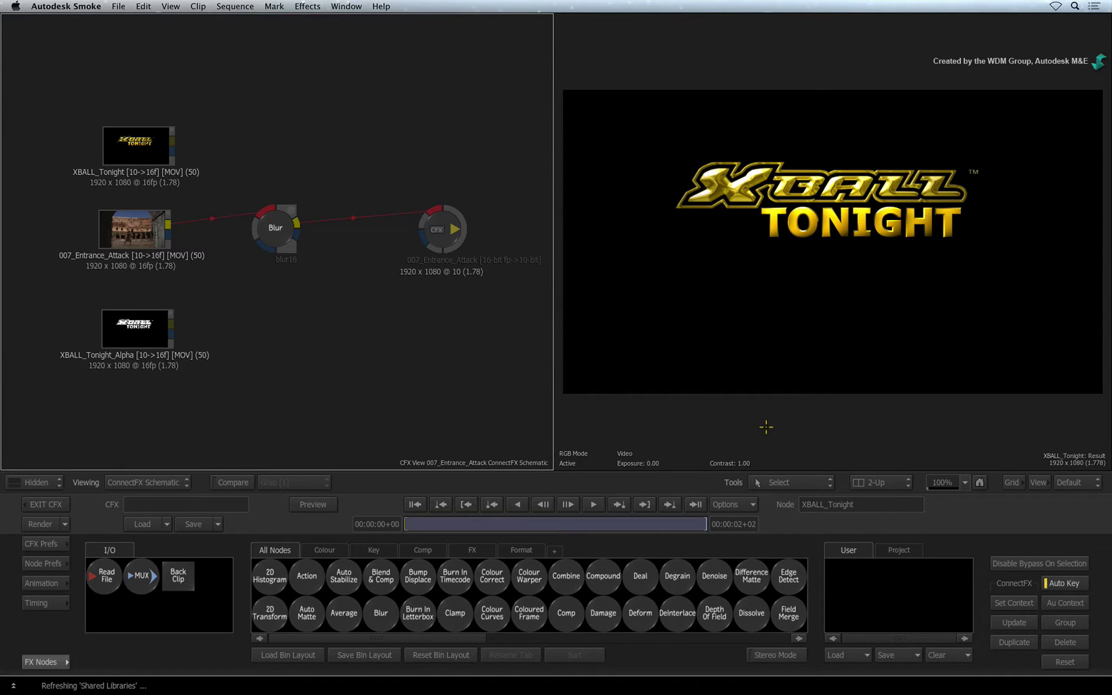
click(765, 427)
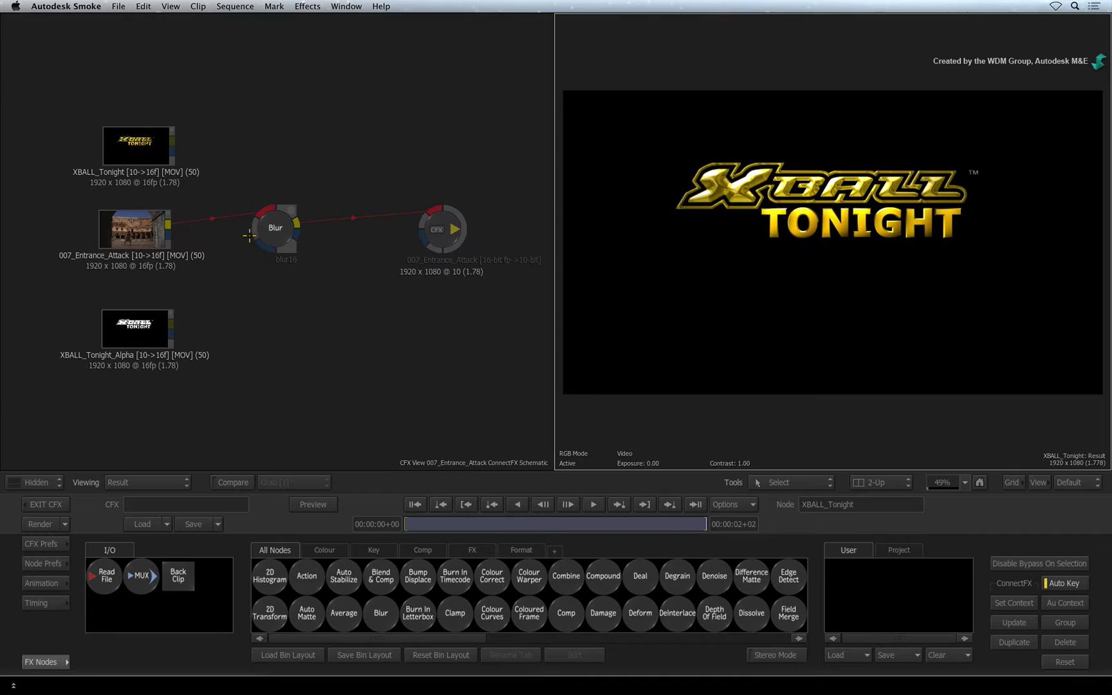
Preview the Blur node, the unblurred Entrance Attack clip, and the final blurred output
click(271, 228)
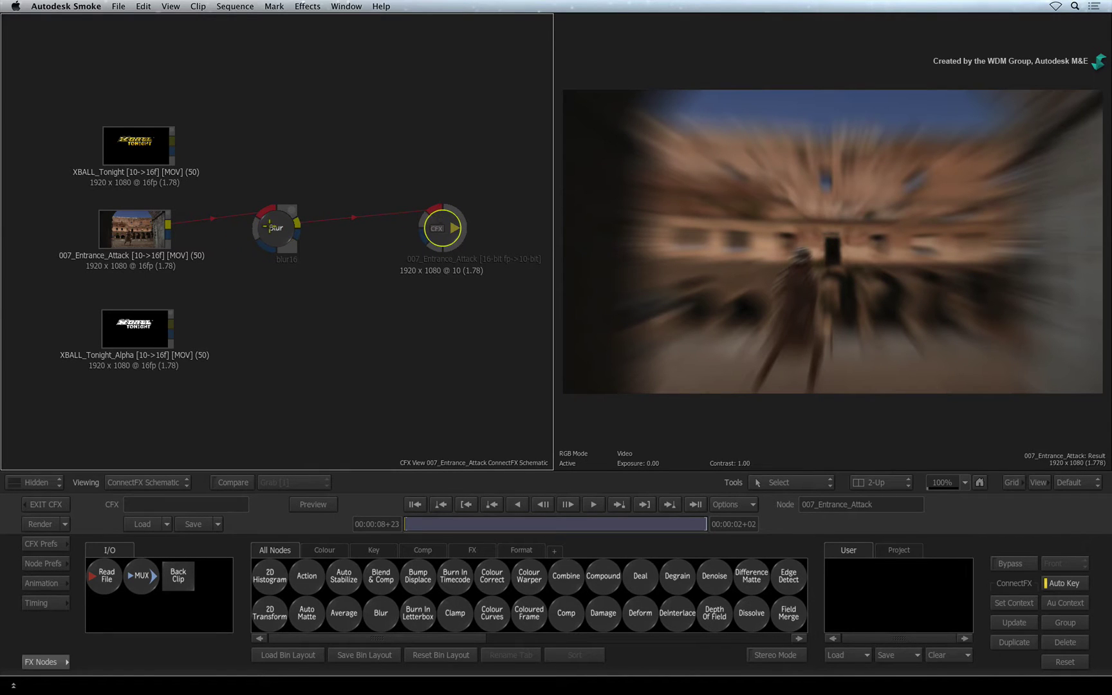
click(260, 225)
click(441, 228)
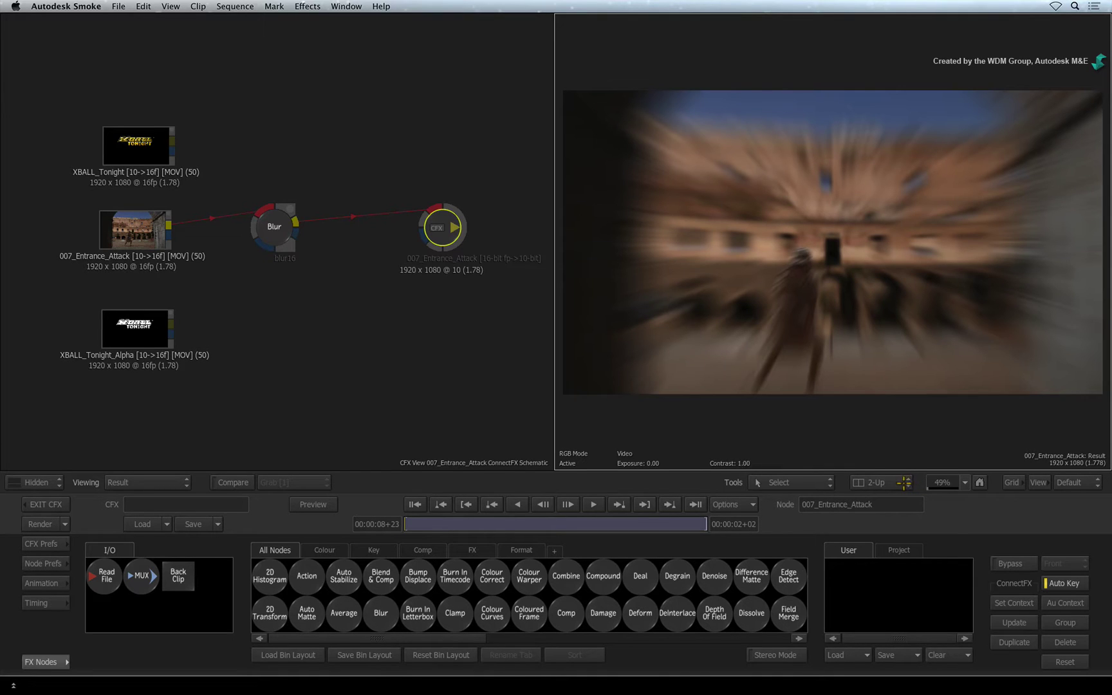
click(909, 483)
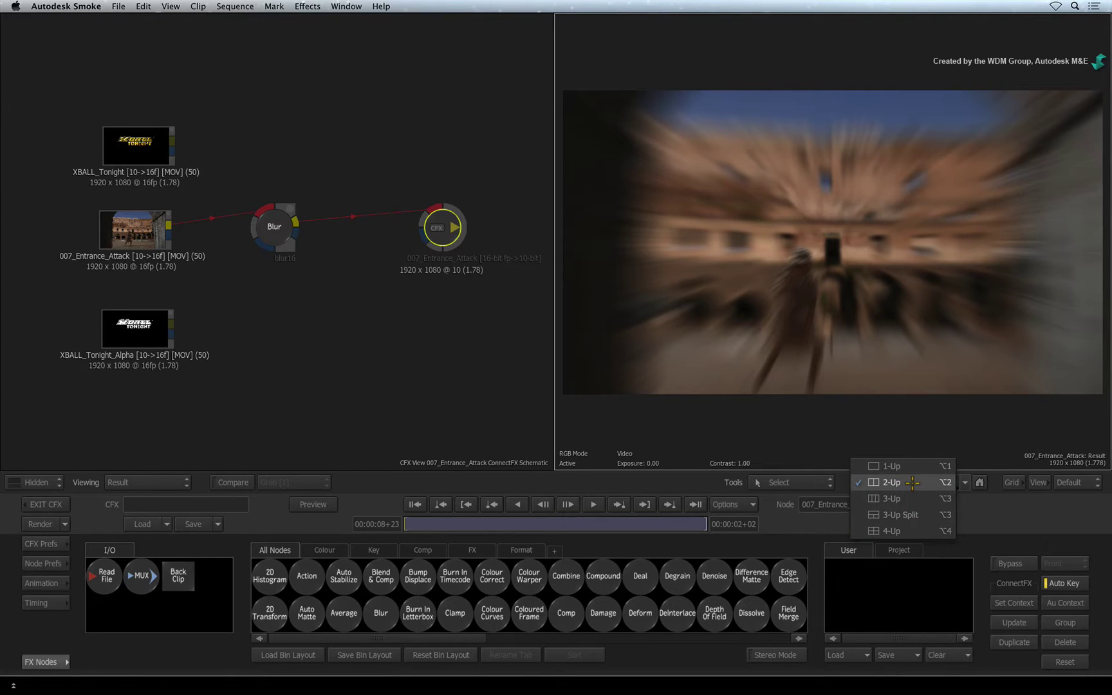
click(908, 499)
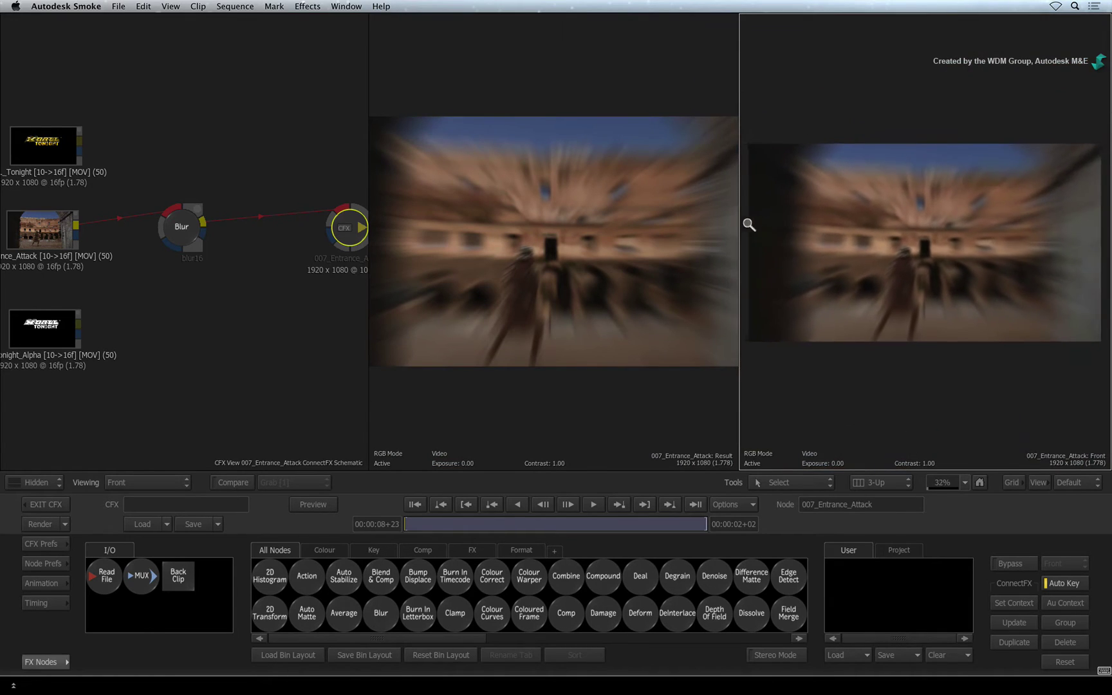
scroll(745, 225, down, 1)
click(652, 290)
scroll(634, 286, down, 2)
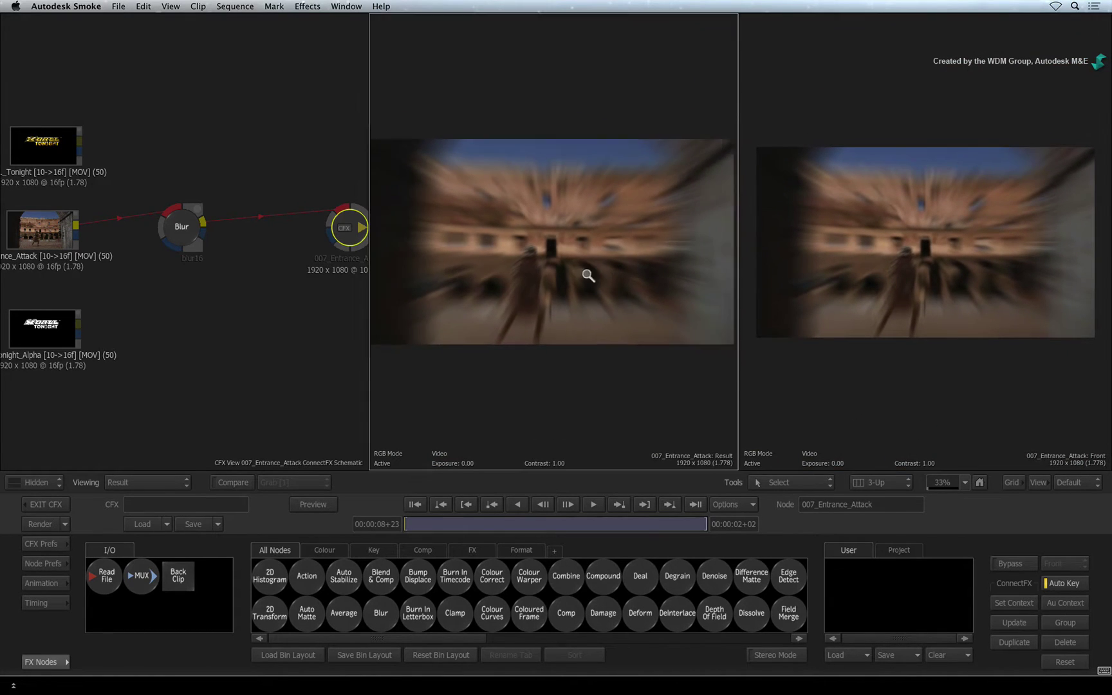
scroll(589, 278, down, 1)
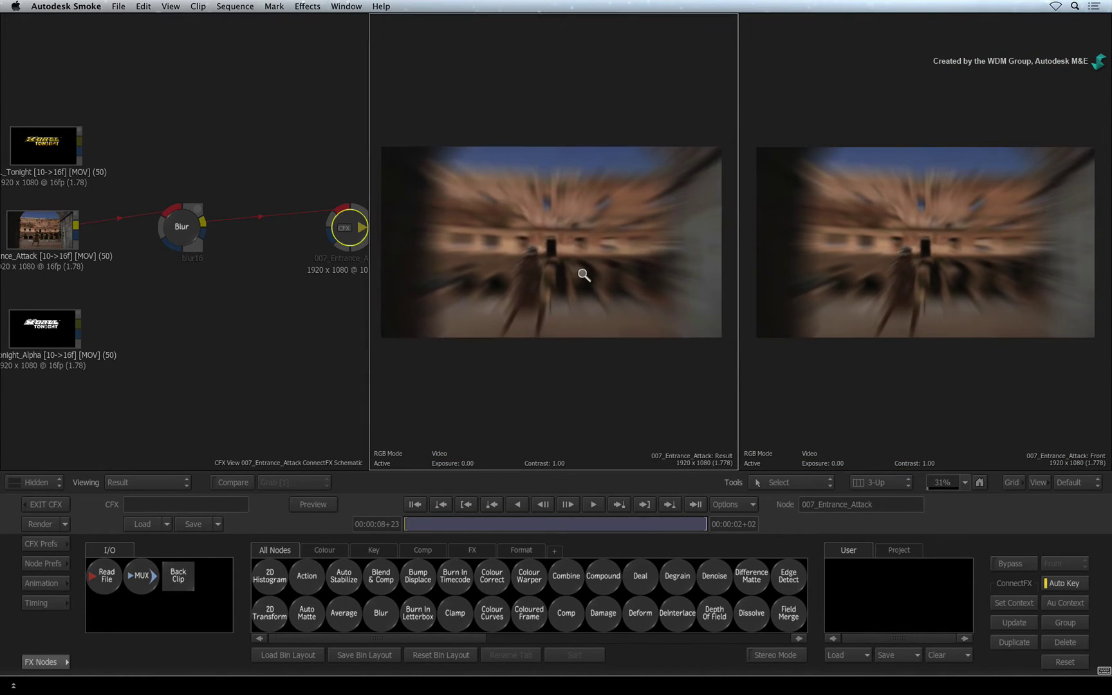
click(898, 481)
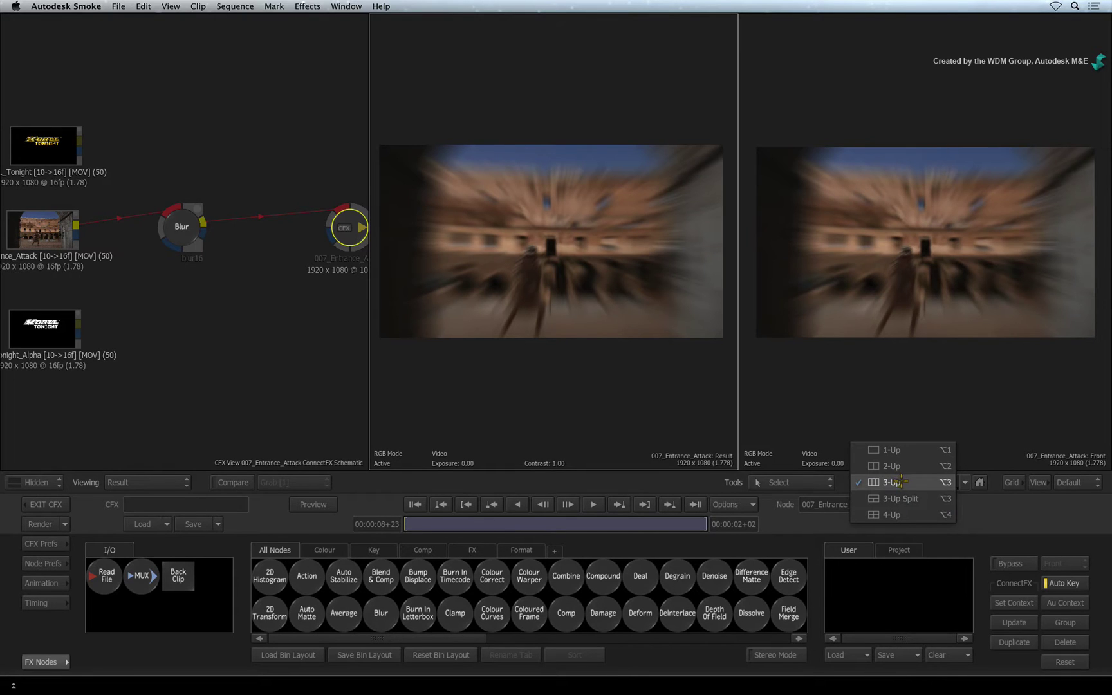
click(899, 499)
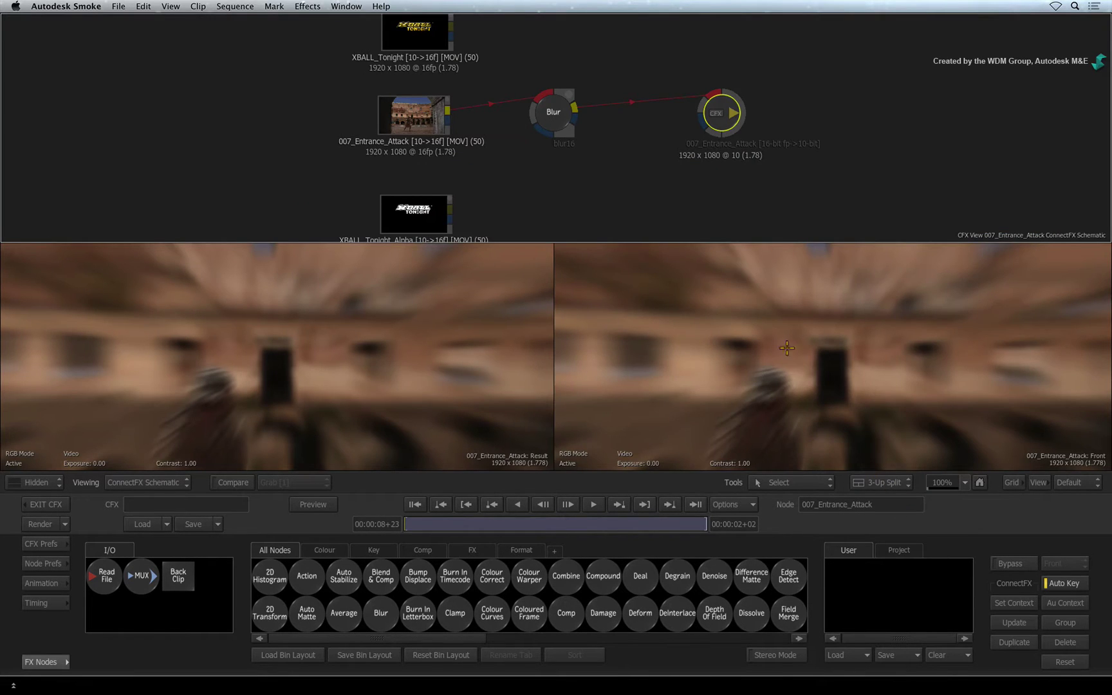
scroll(765, 365, down, 5)
click(277, 356)
scroll(276, 357, down, 3)
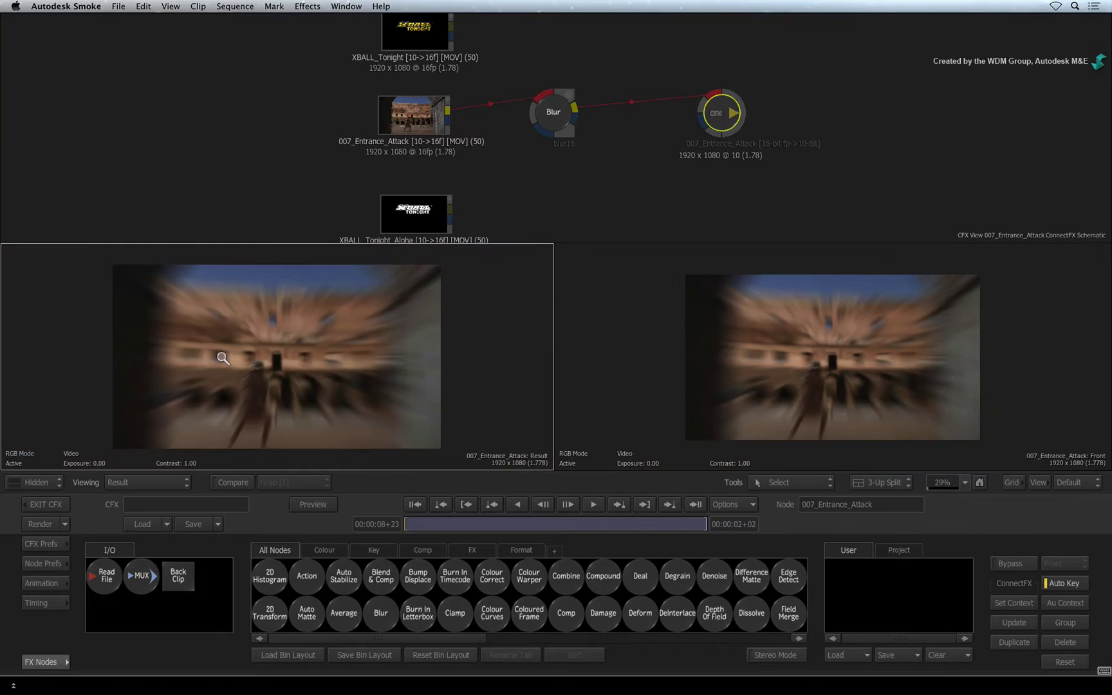
click(894, 479)
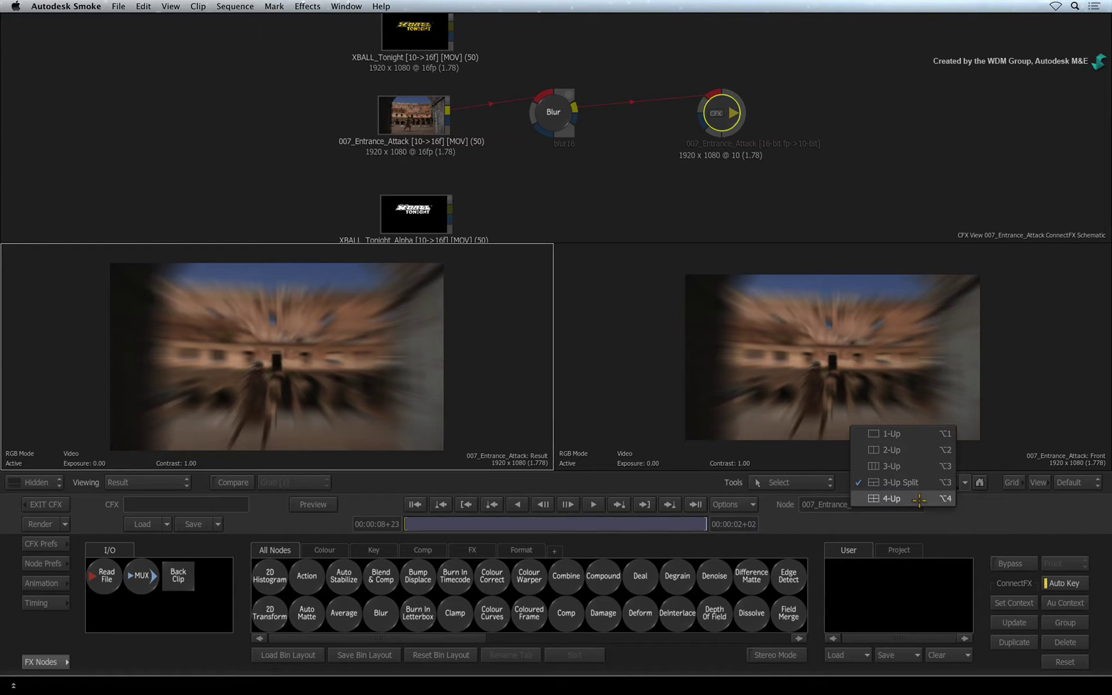
click(917, 450)
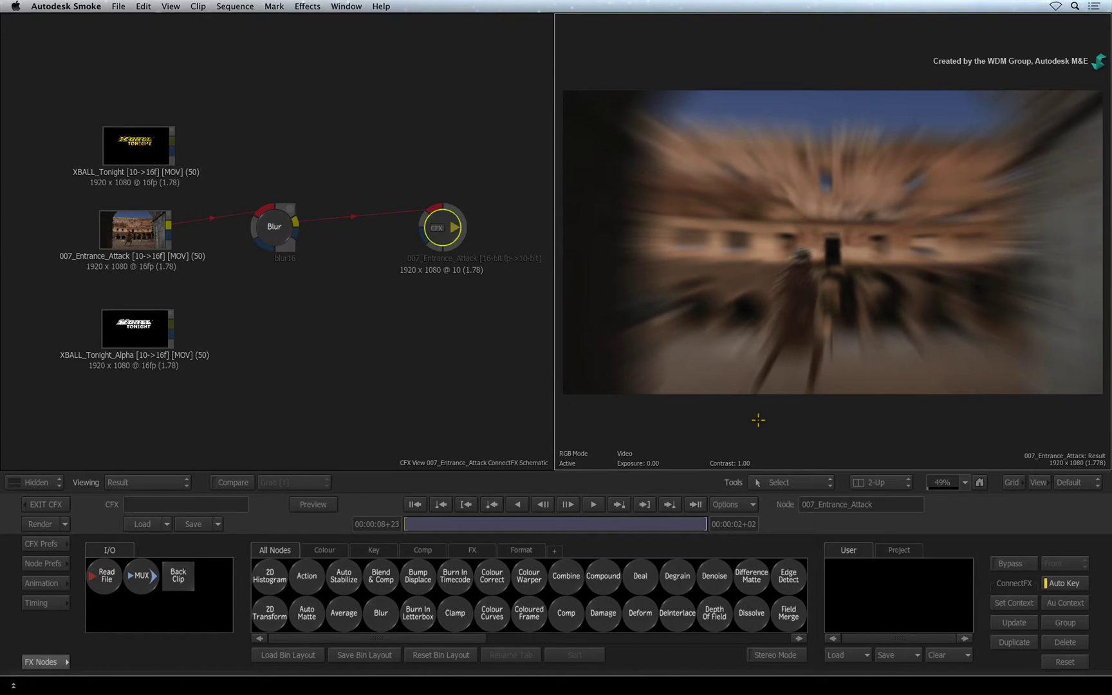
click(797, 484)
click(58, 662)
click(60, 662)
click(59, 660)
click(60, 660)
click(155, 235)
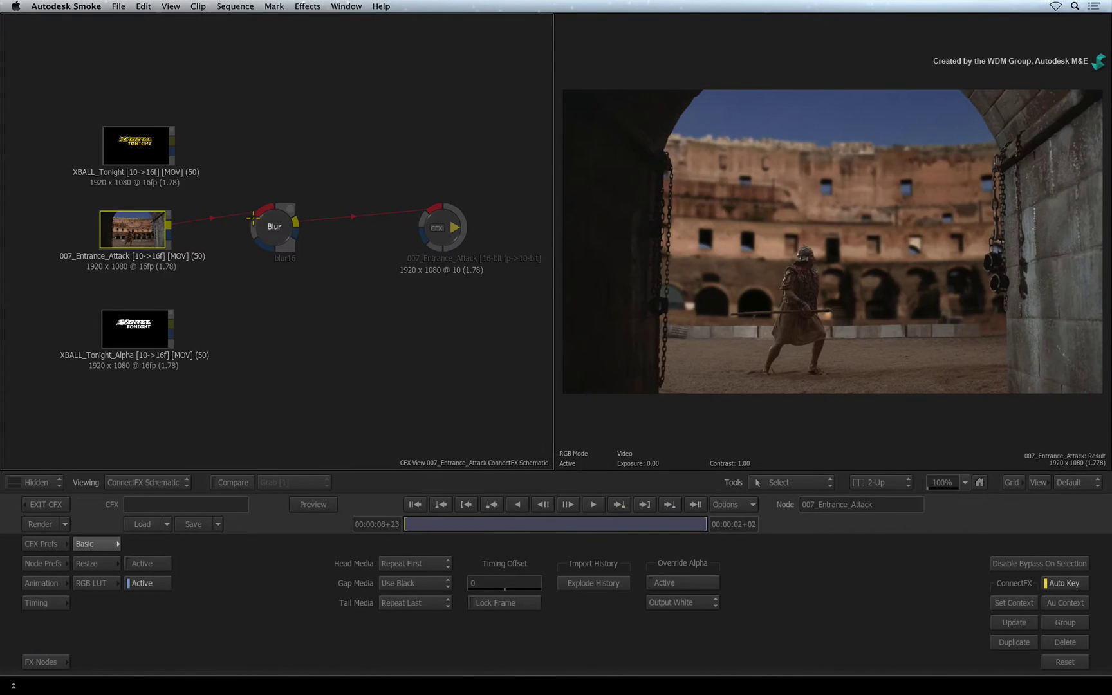
click(259, 220)
click(154, 236)
click(58, 662)
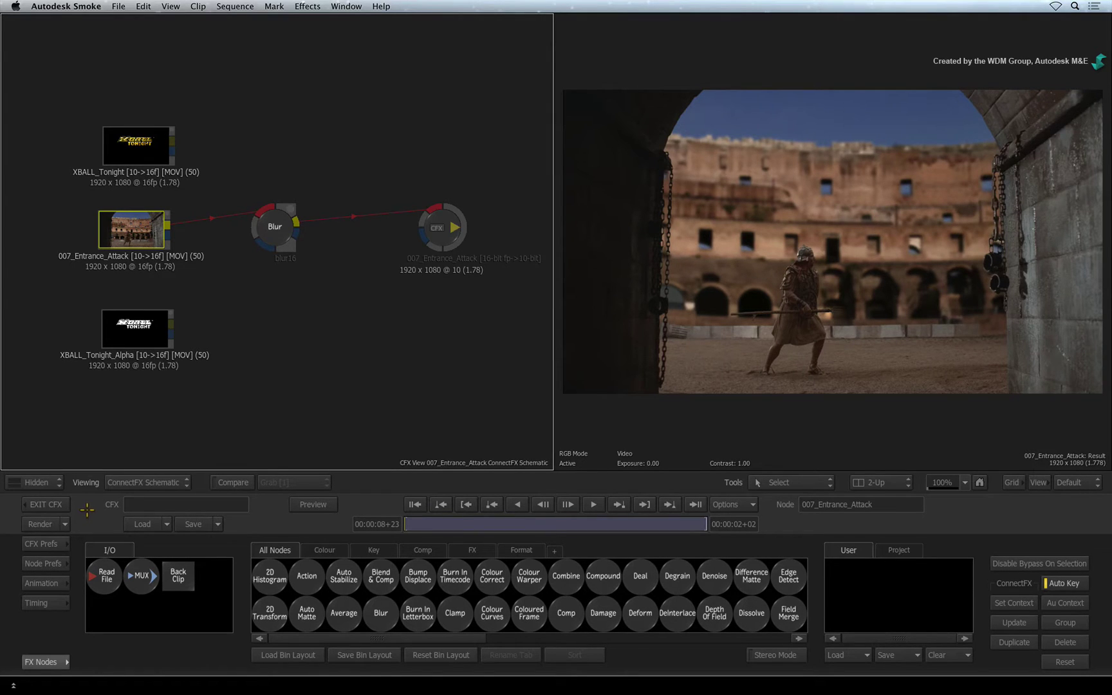
click(272, 224)
click(134, 236)
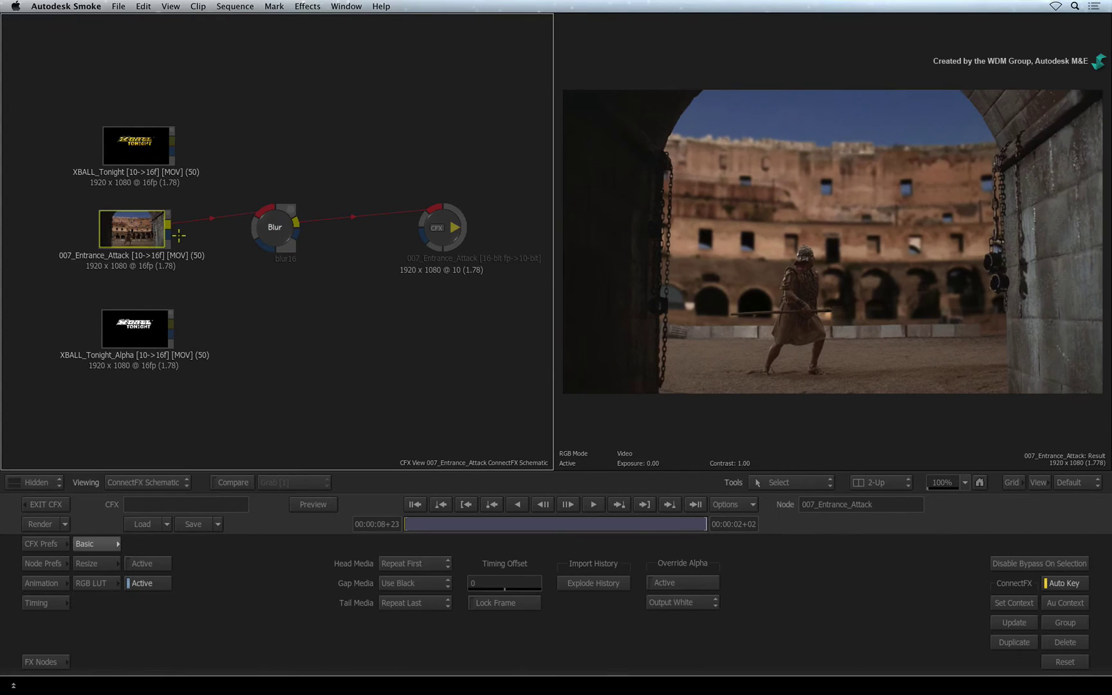
click(278, 233)
click(437, 228)
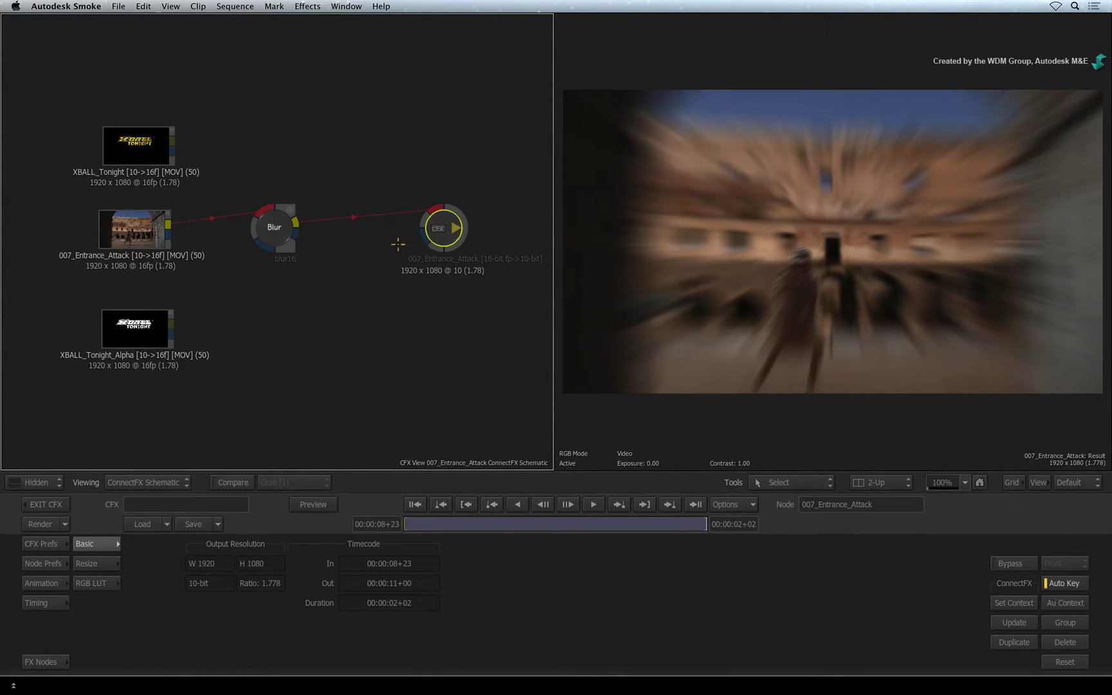
click(273, 228)
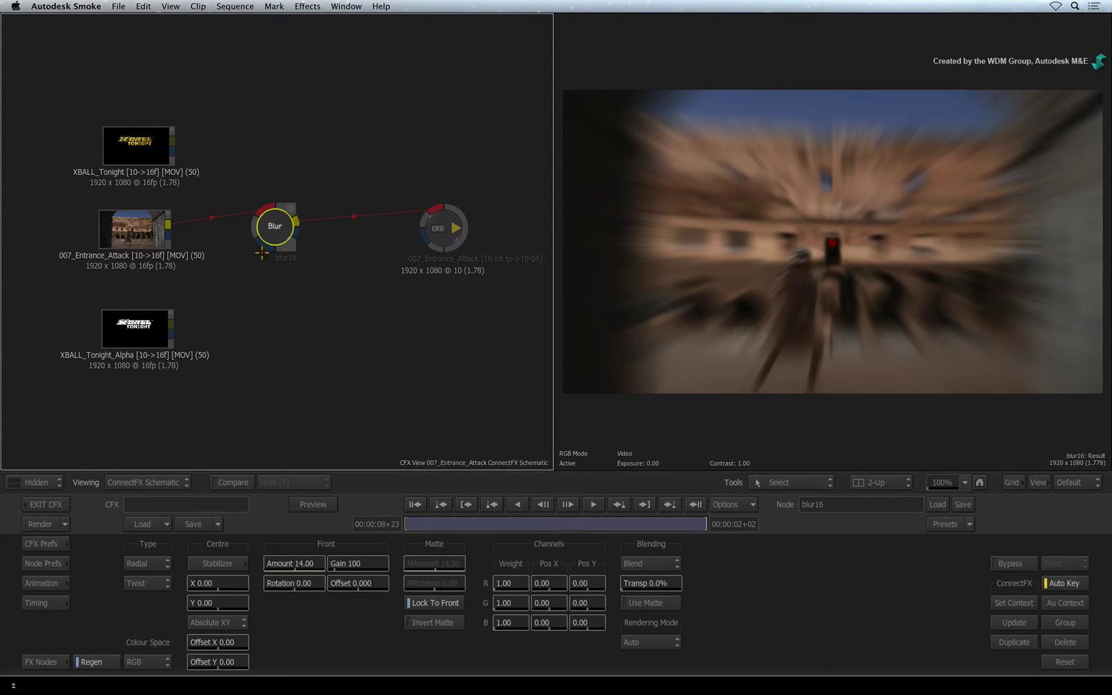
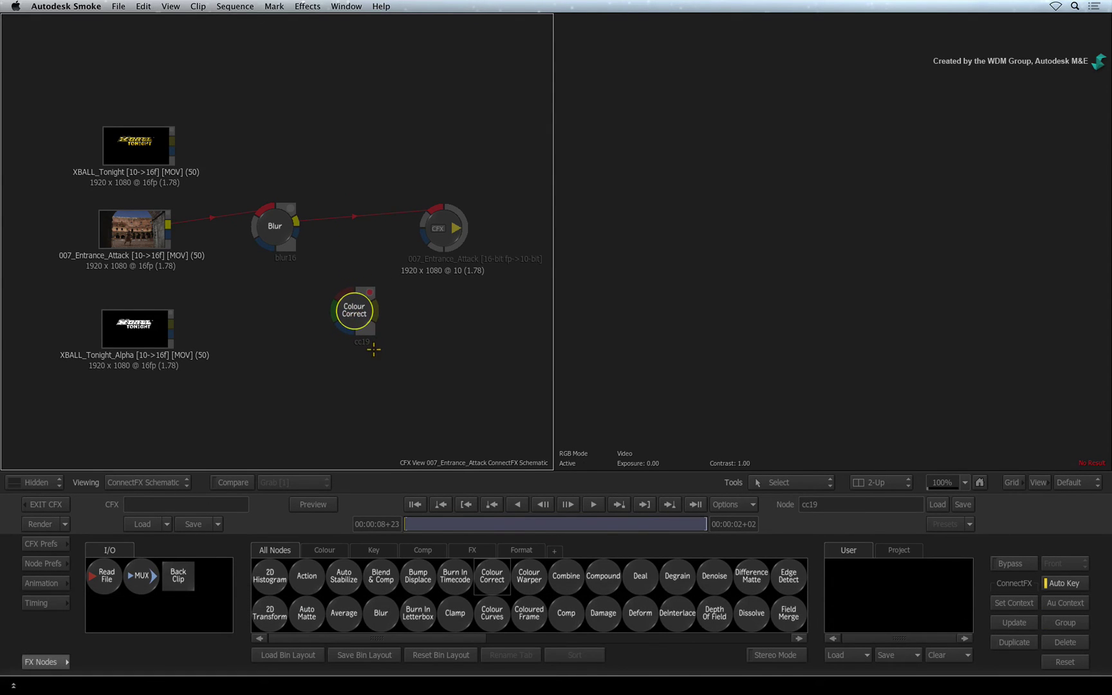
Drop the Colour Correct node onto the Blur-to-output link so it takes the blurred shot
drag(352, 302, 364, 219)
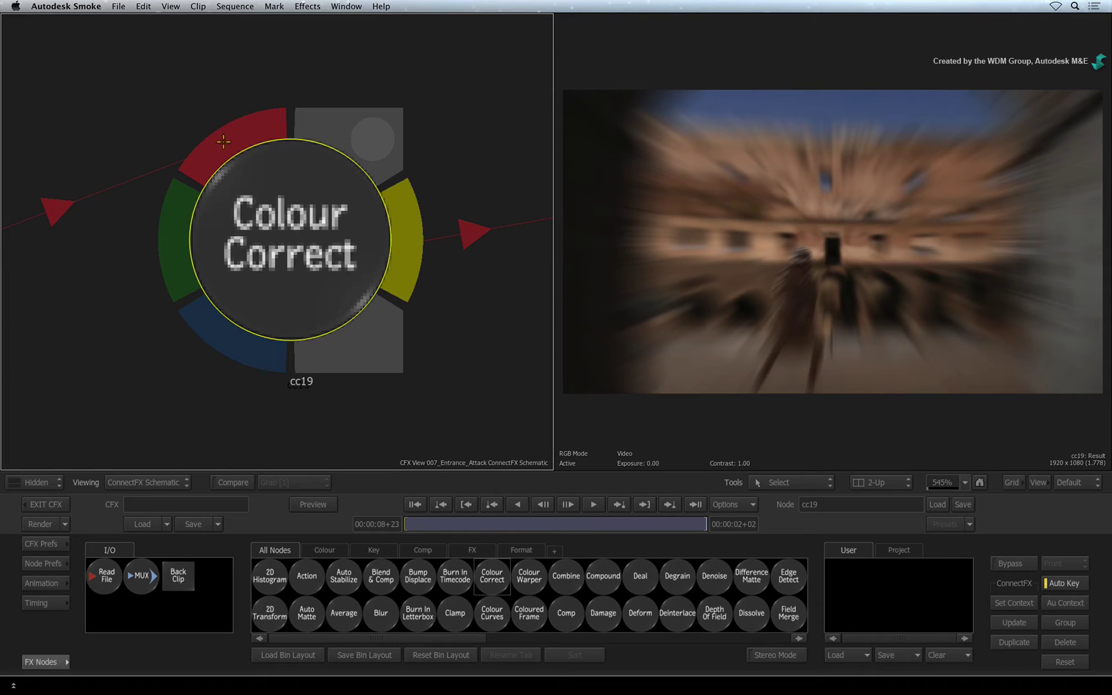
Check Colour Correct's front and matte inputs, then zoom to show the full Entrance Attack–Blur–cc19–output chain
click(174, 243)
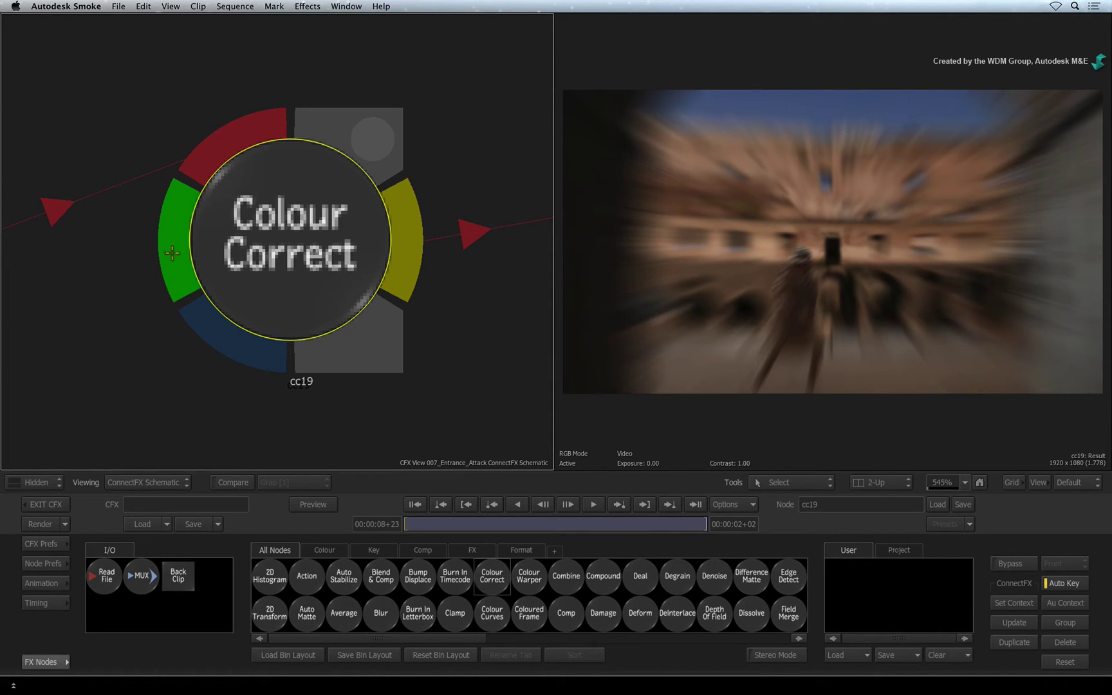
click(234, 342)
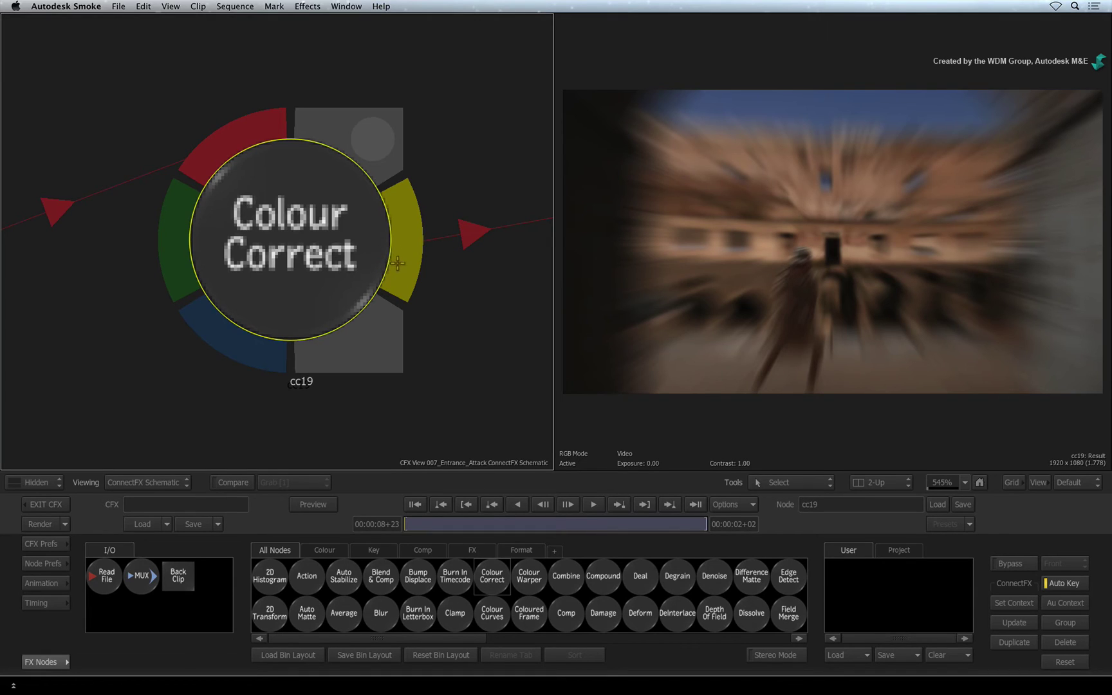
click(948, 482)
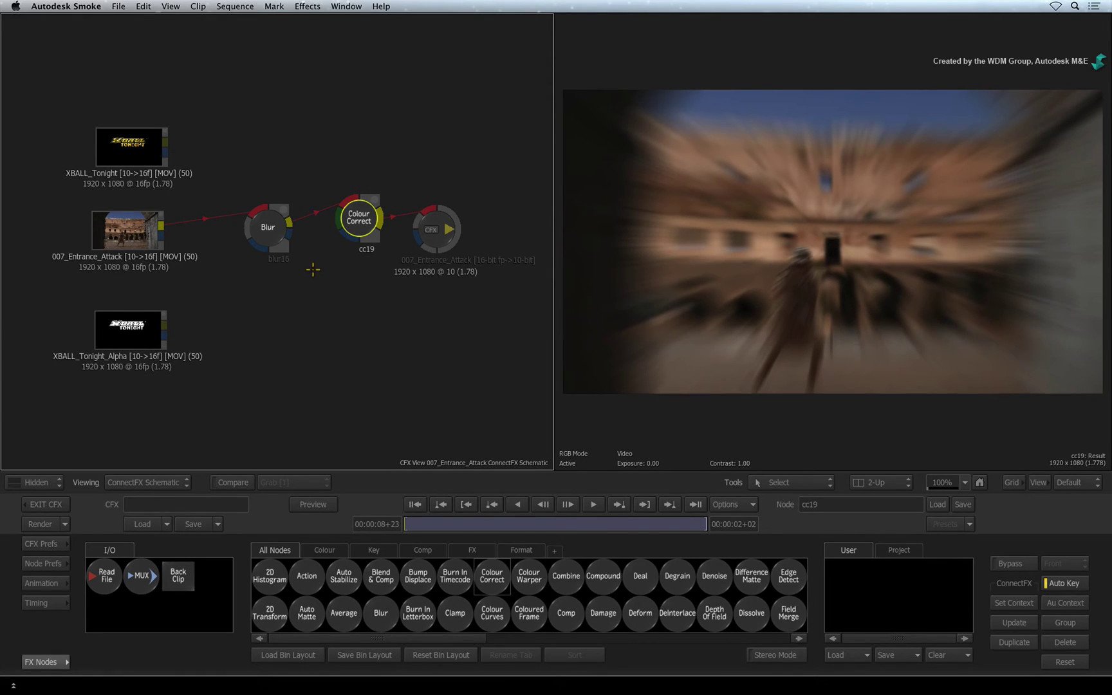
Inspect the 007_Entrance_Attack clip's Resize, RGB LUT and Basic settings
double_click(362, 210)
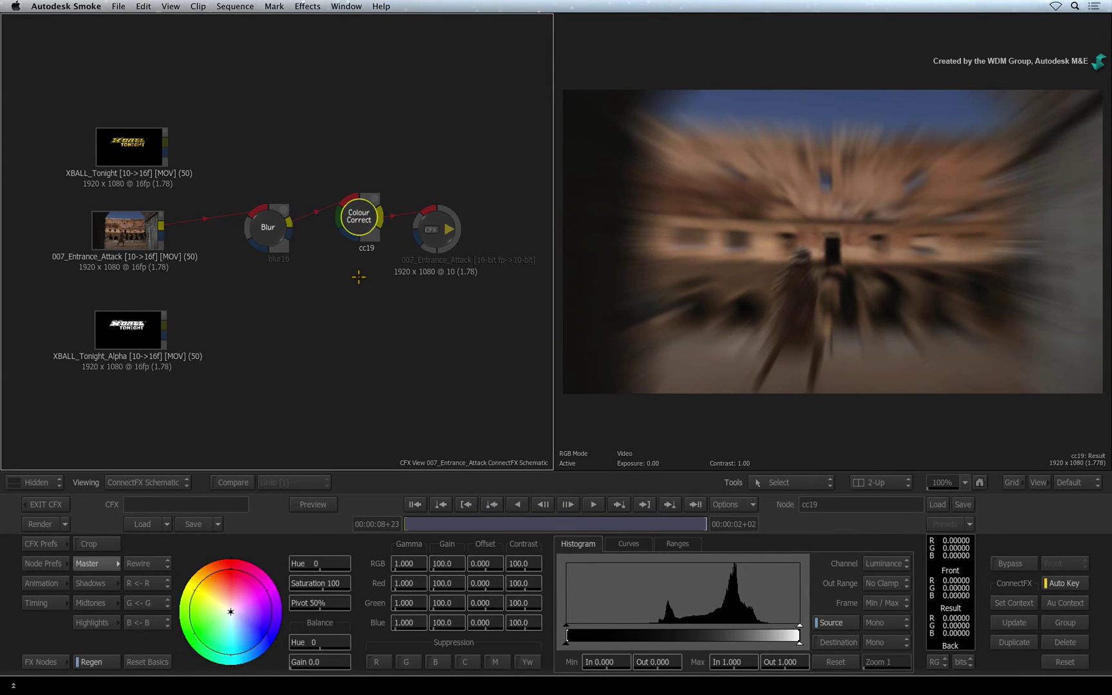
double_click(126, 248)
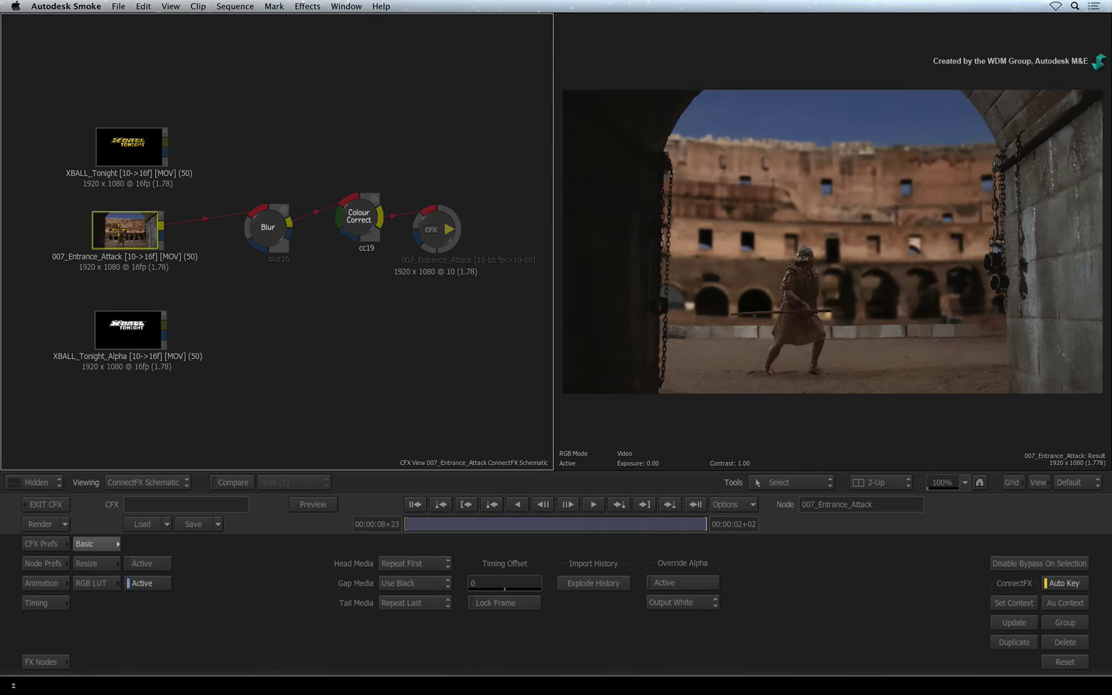
click(104, 562)
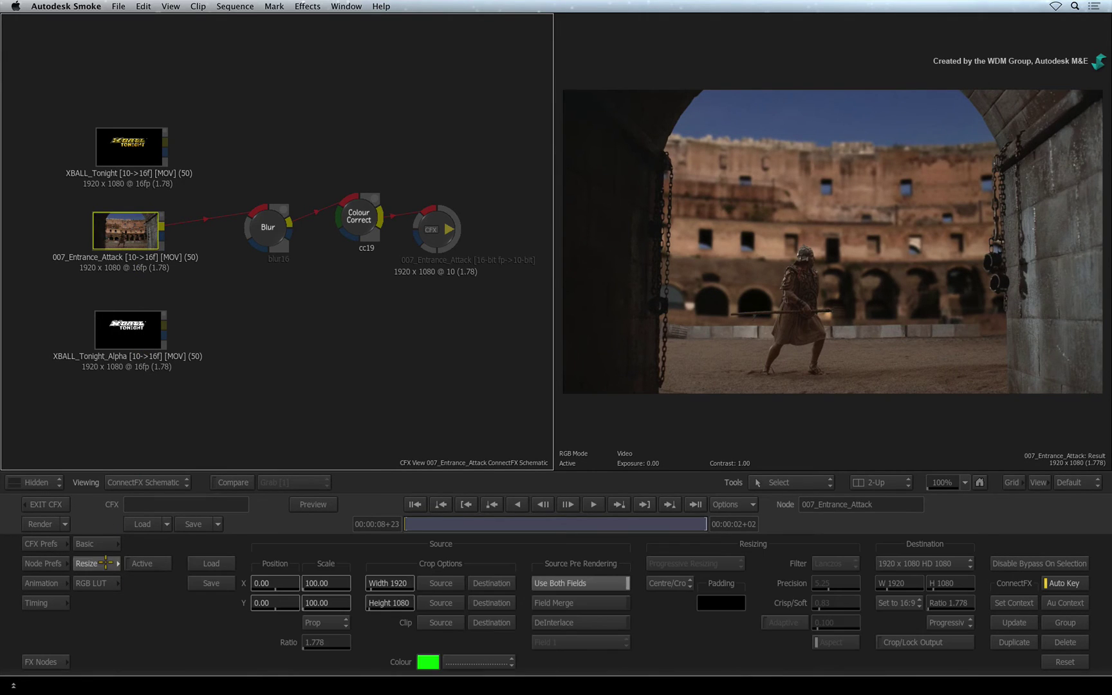
click(103, 584)
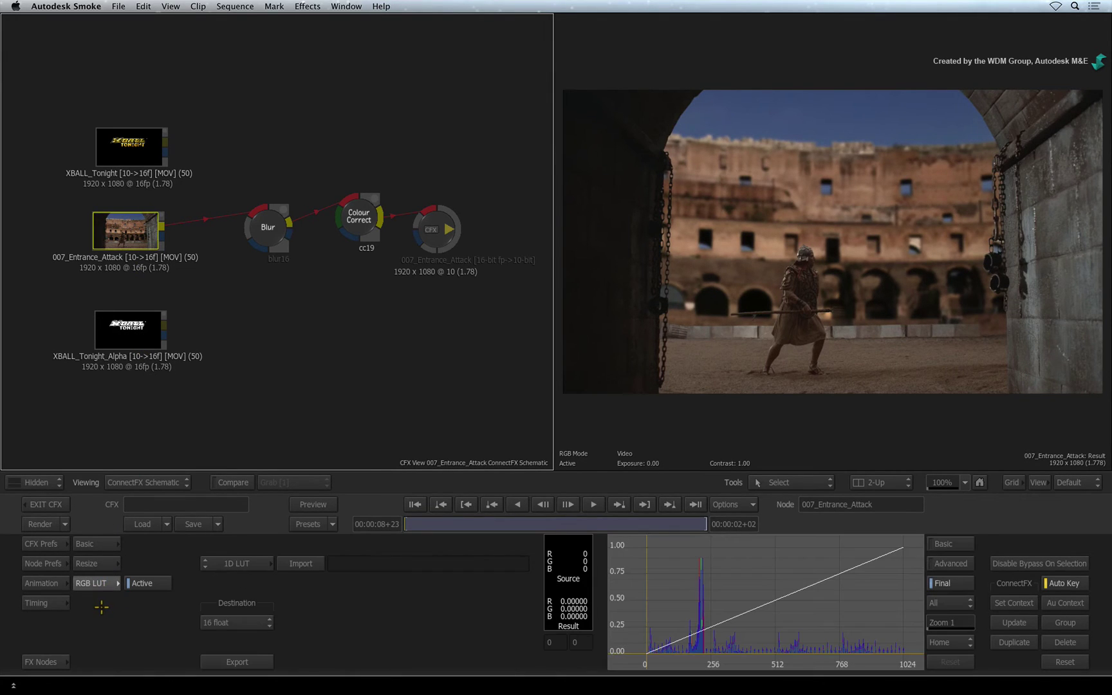
click(96, 544)
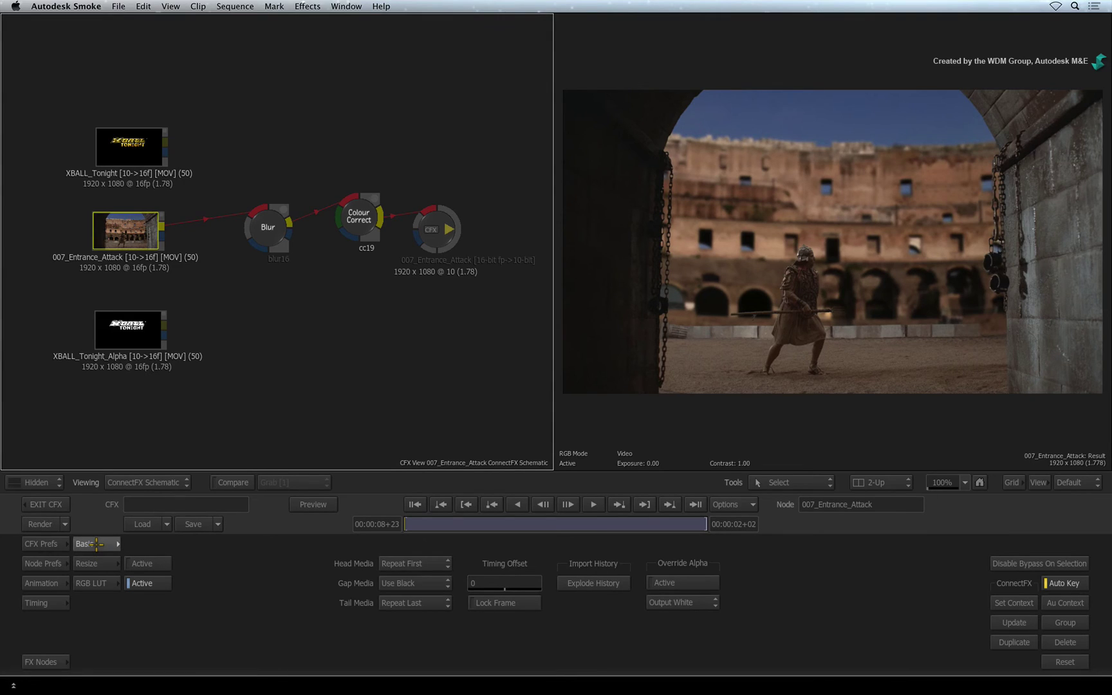
Show the Colour Correct animation channels and the XBALL_Tonight, Alpha and Entrance_Attack timing tracks
click(359, 220)
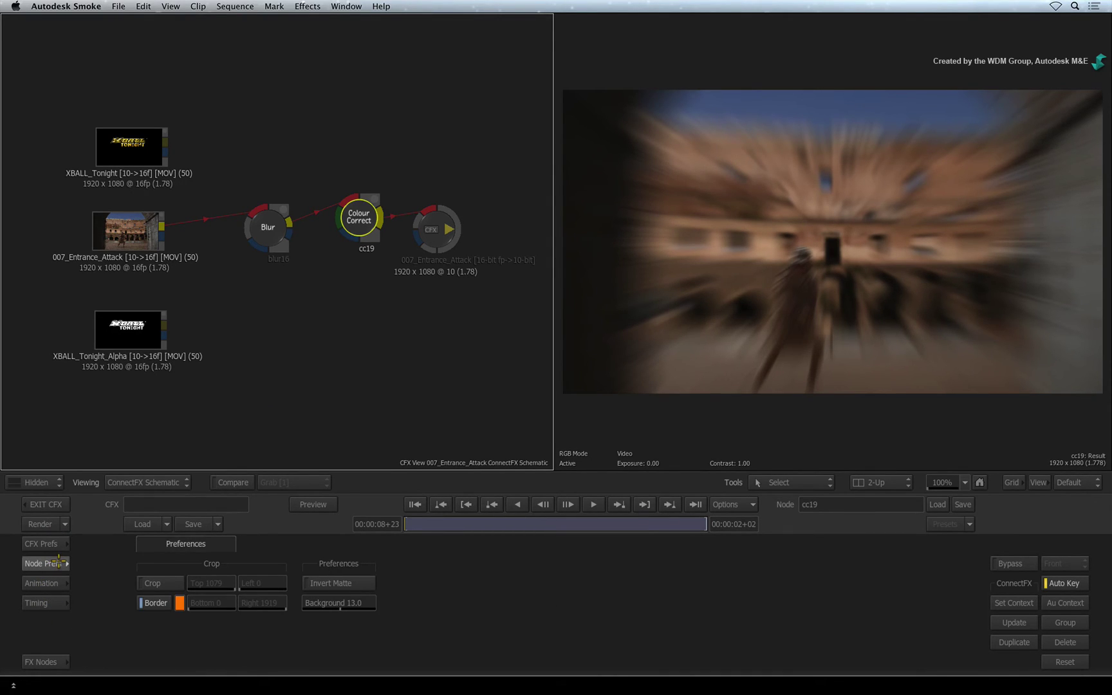
click(54, 582)
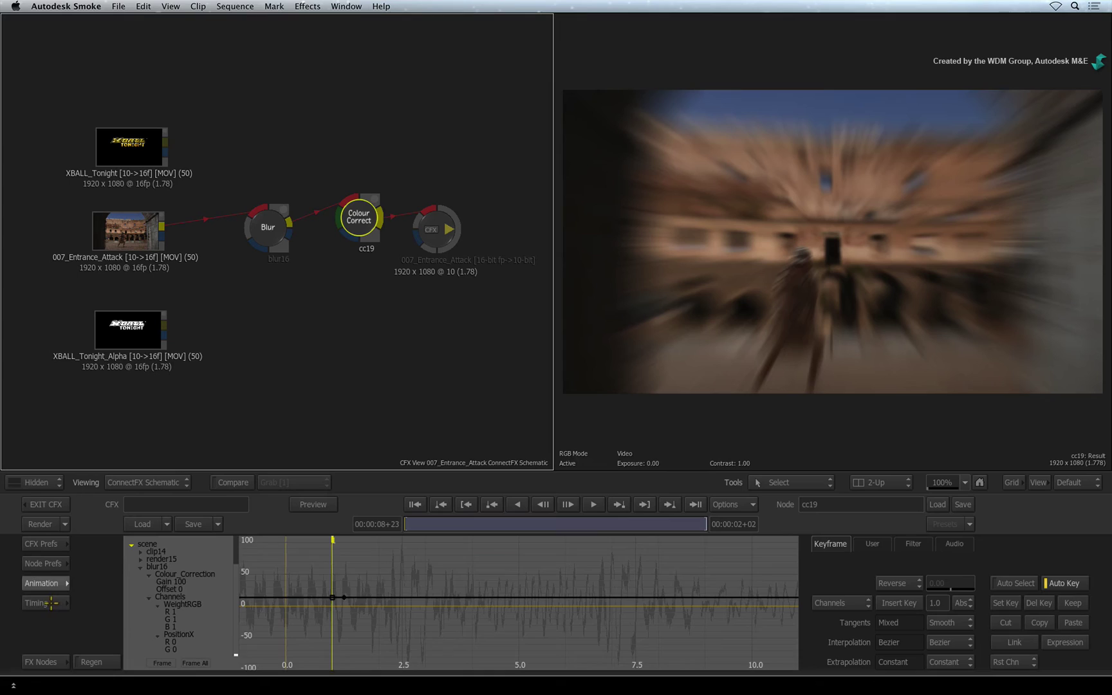
click(47, 602)
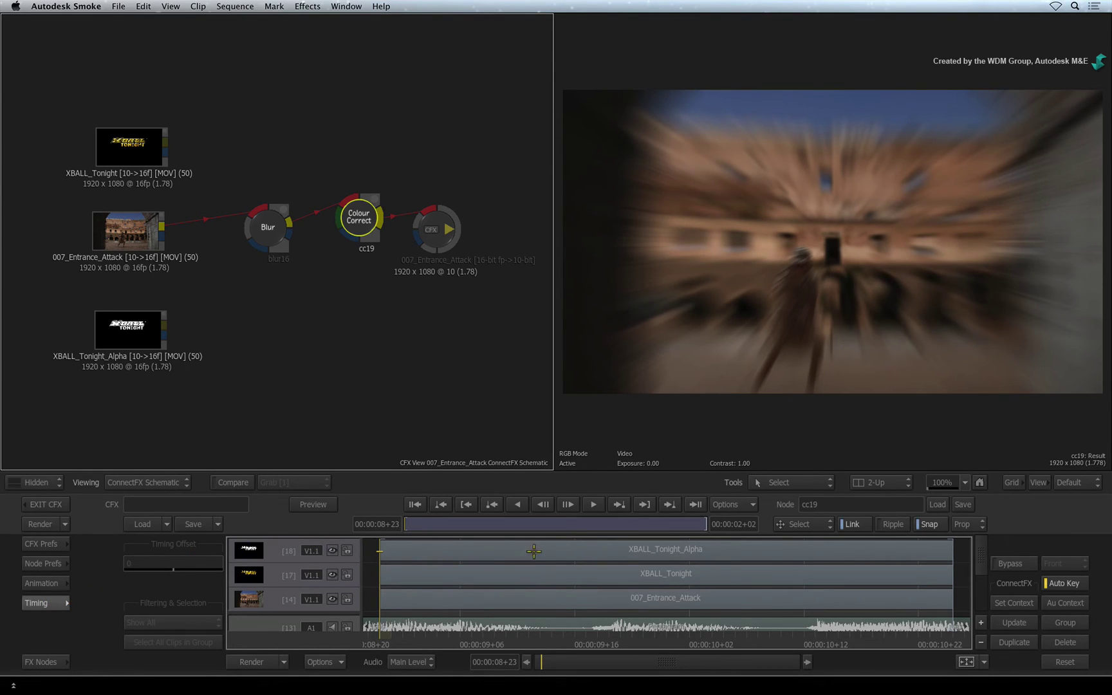
Give the 007_Entrance_Attack track a timing offset of 11
click(534, 549)
click(532, 572)
click(530, 597)
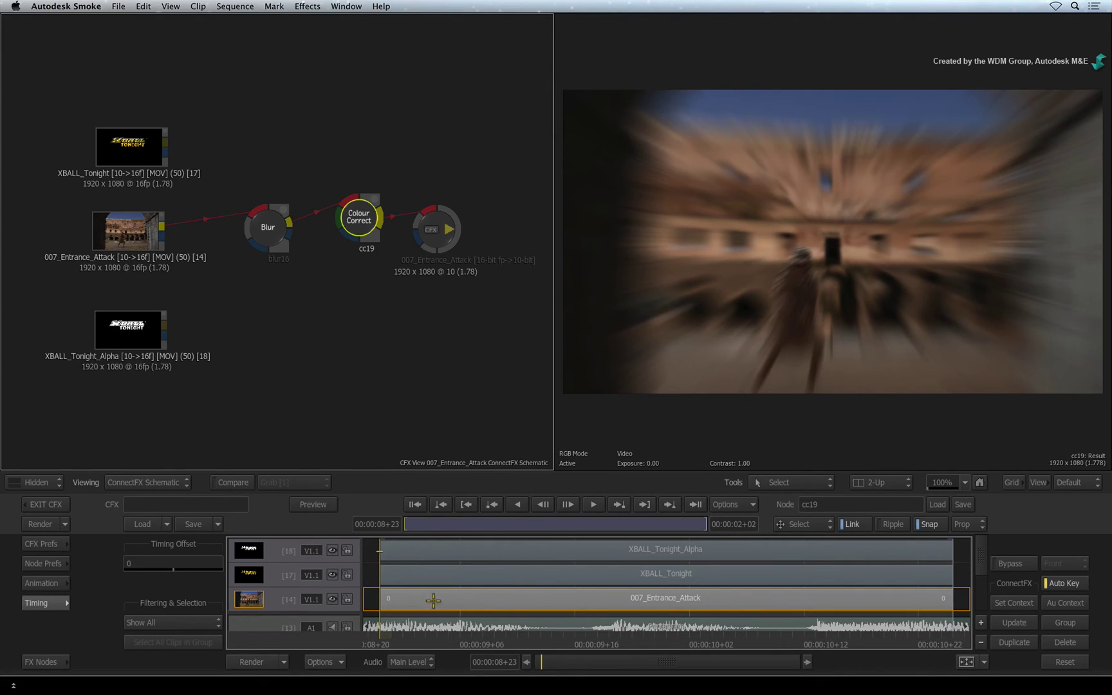
mouse_move(172, 564)
mouse_down()
mouse_move(189, 563)
mouse_move(171, 563)
mouse_up()
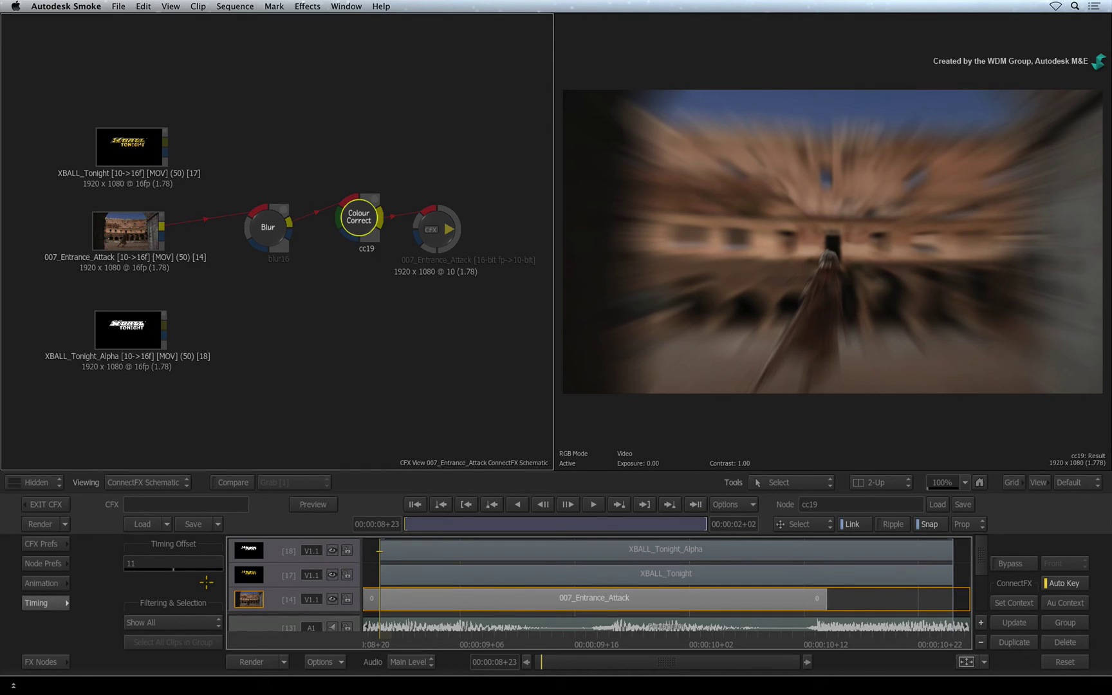
Connect Blur, the XBALL_Tonight logo and its alpha into Colour Correct's inputs
click(39, 602)
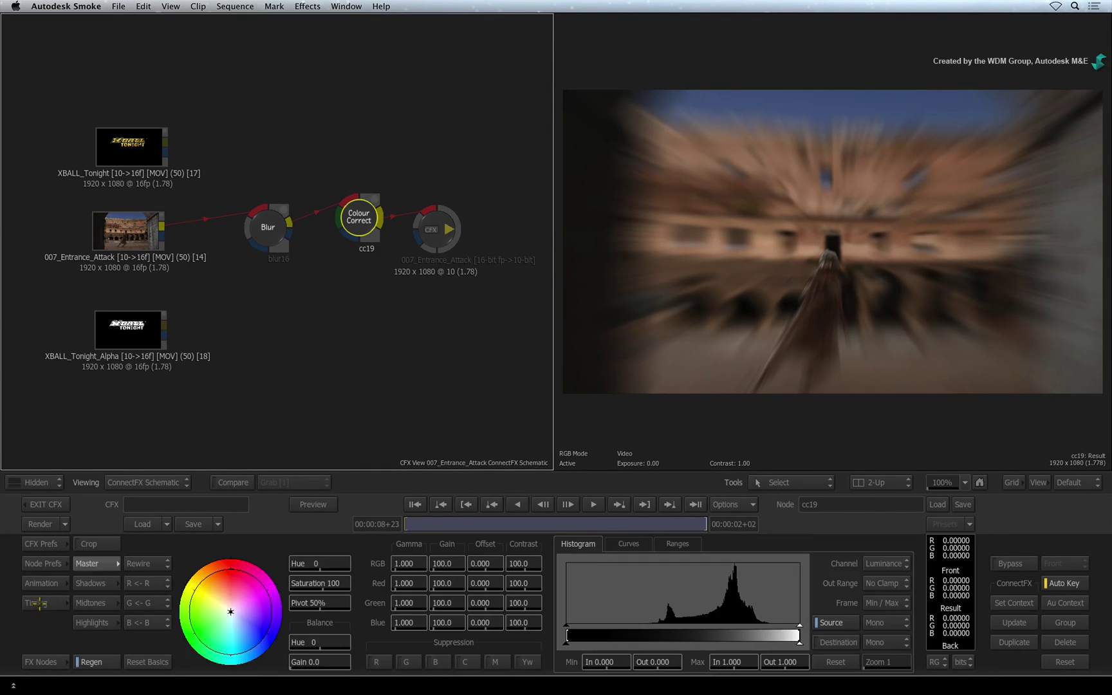
click(41, 660)
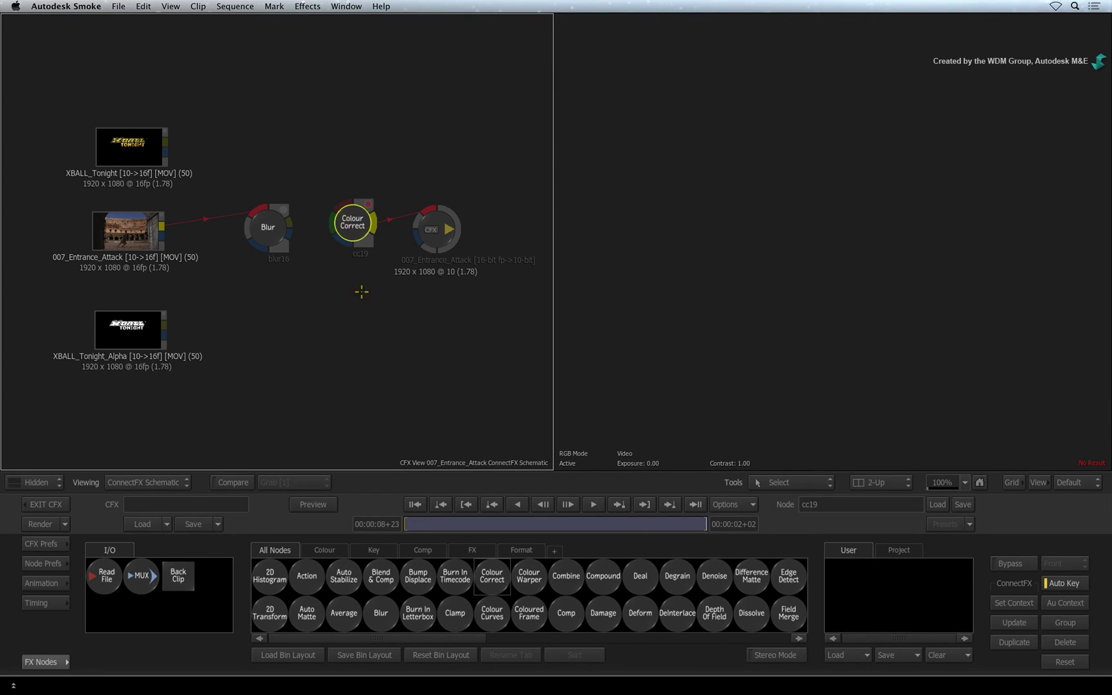
drag(162, 139, 346, 204)
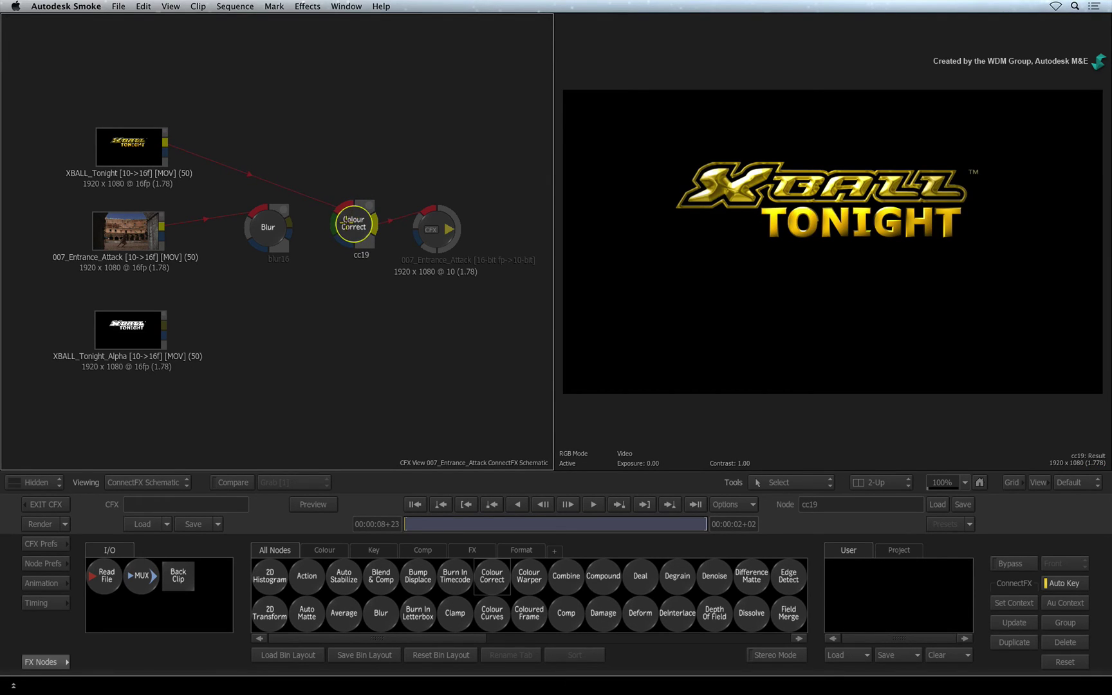
mouse_move(288, 221)
mouse_down()
mouse_move(329, 223)
mouse_move(320, 293)
mouse_up()
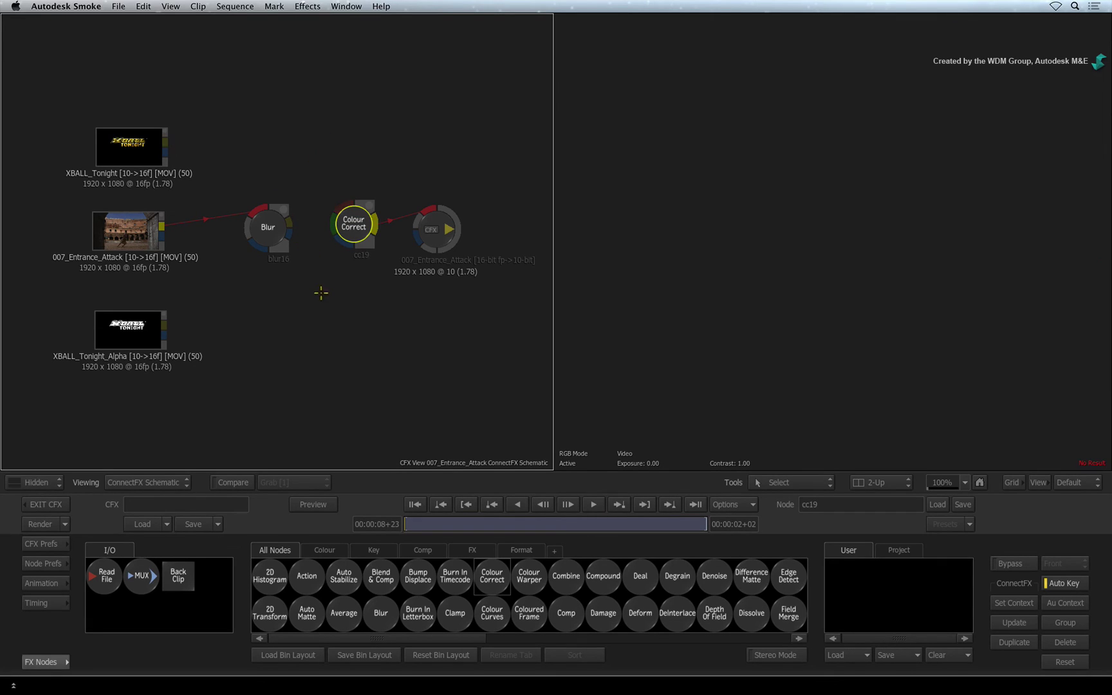
drag(165, 144, 346, 207)
drag(288, 229, 331, 223)
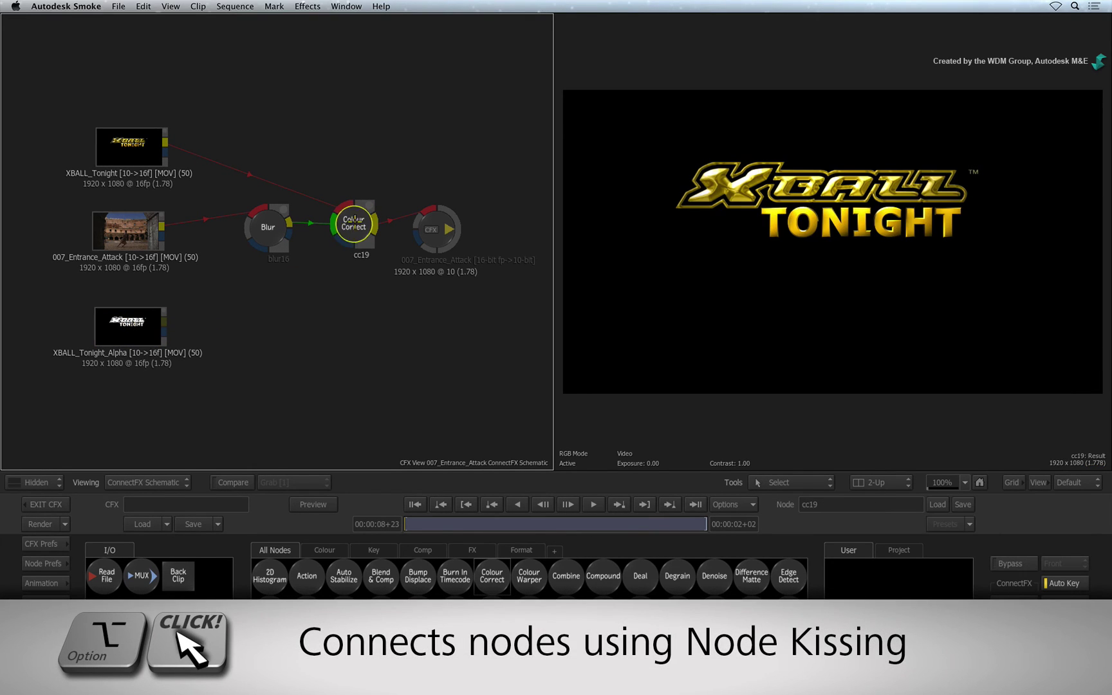
mouse_move(350, 230)
mouse_down()
mouse_move(367, 290)
mouse_move(265, 355)
mouse_move(181, 304)
mouse_move(298, 298)
mouse_move(352, 224)
mouse_up()
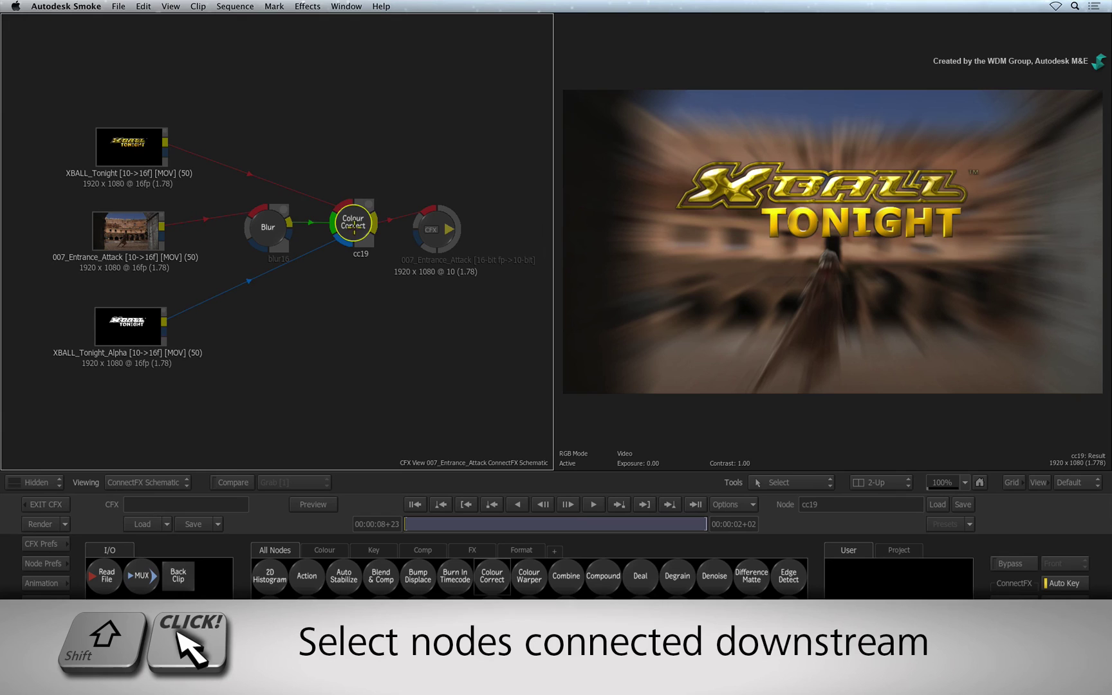
Box-select Blur and Colour Correct and reposition them in the schematic
shift+click(355, 228)
drag(355, 230, 331, 231)
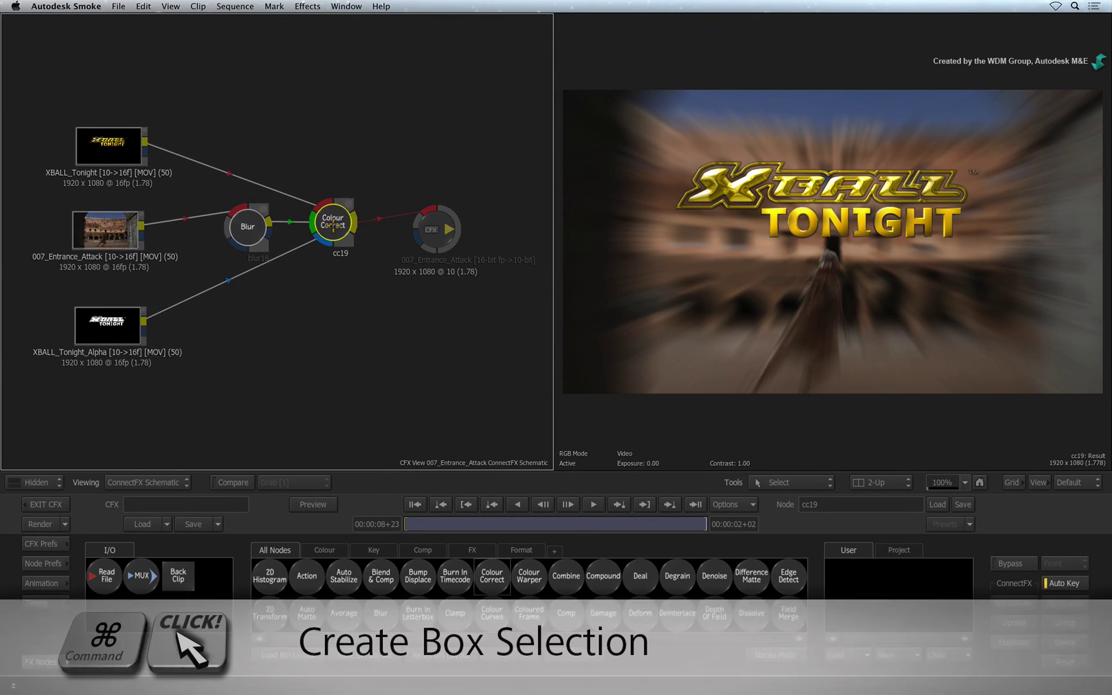
click(336, 285)
super+drag(382, 114, 255, 293)
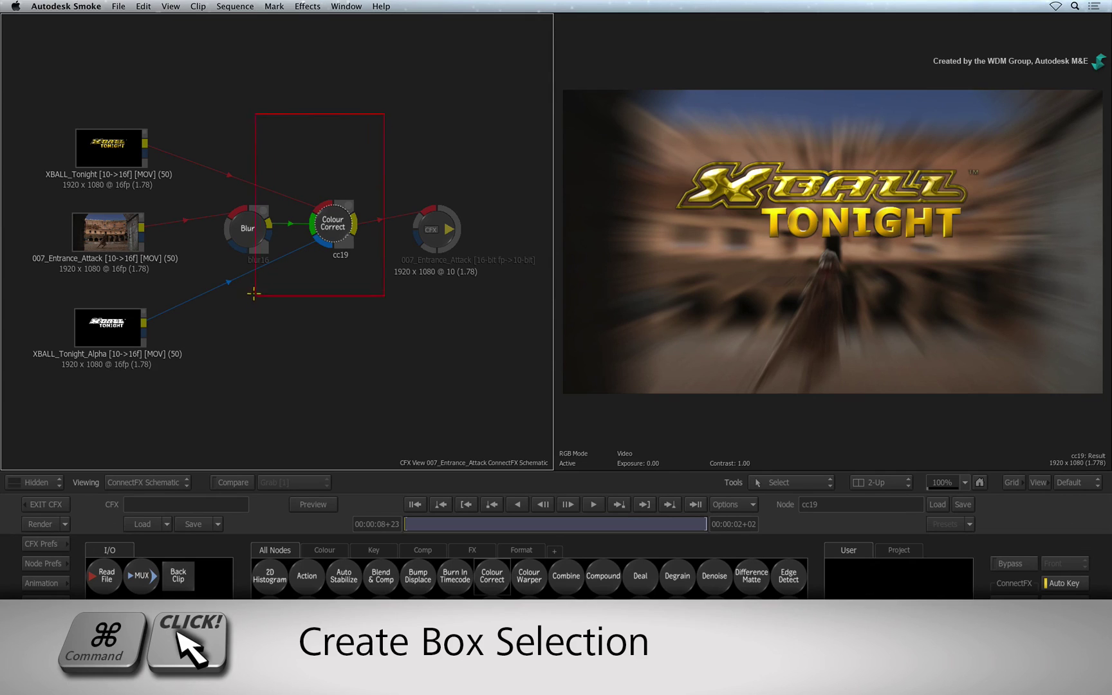
mouse_move(330, 209)
mouse_down()
mouse_move(336, 199)
mouse_move(327, 215)
mouse_up()
click(347, 163)
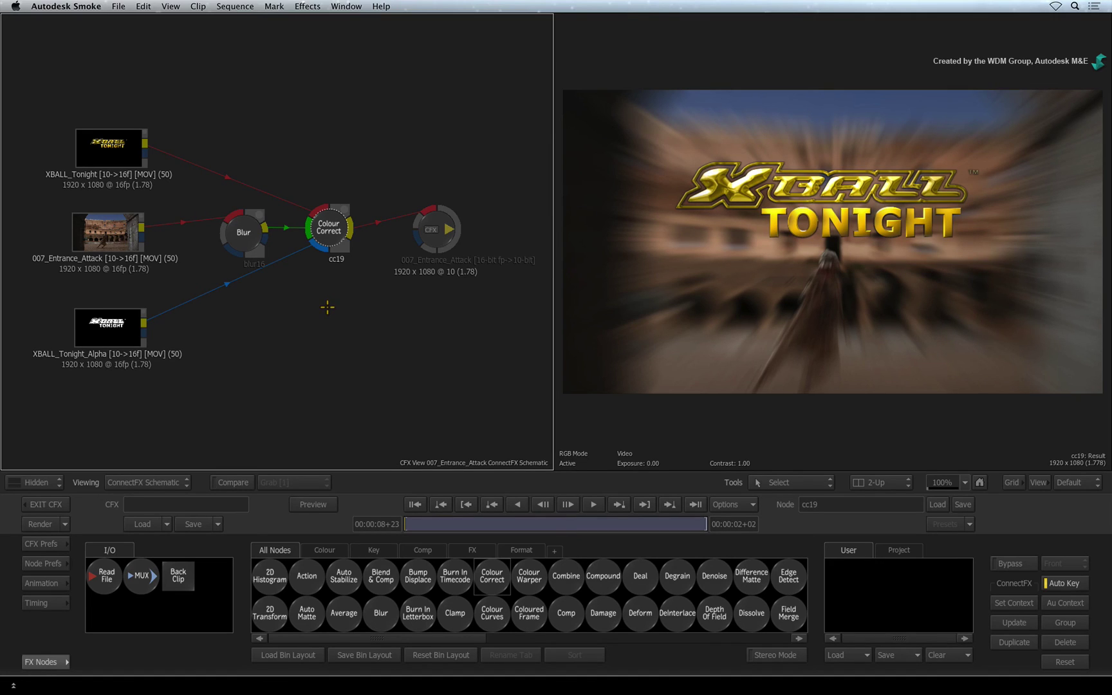
right_click(326, 236)
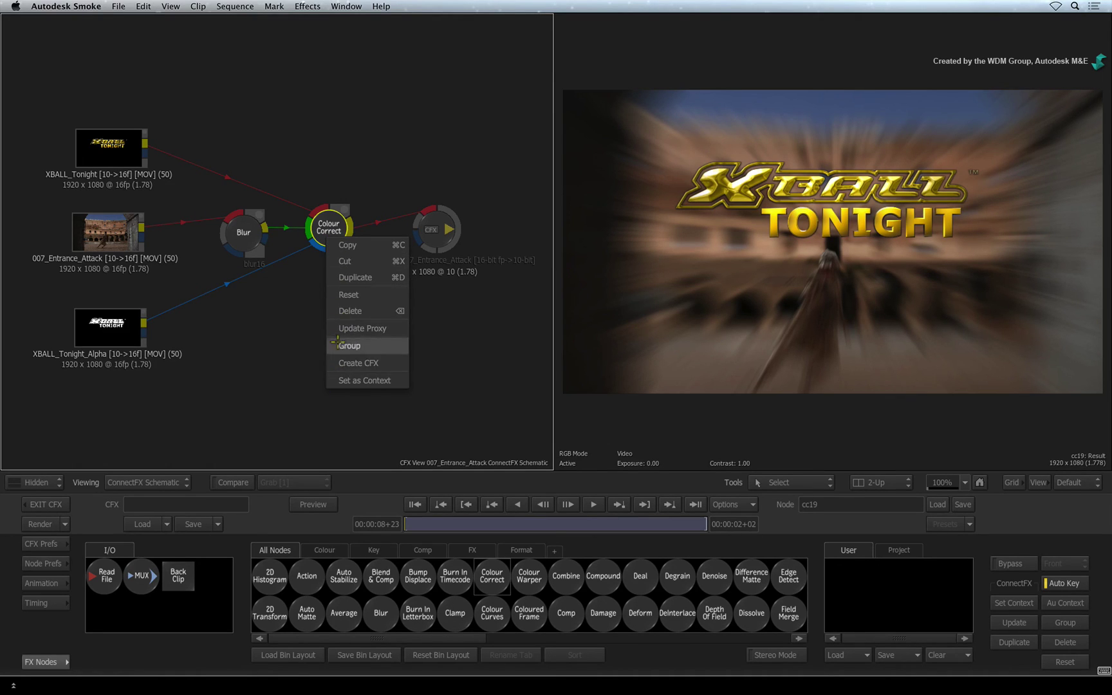
click(348, 195)
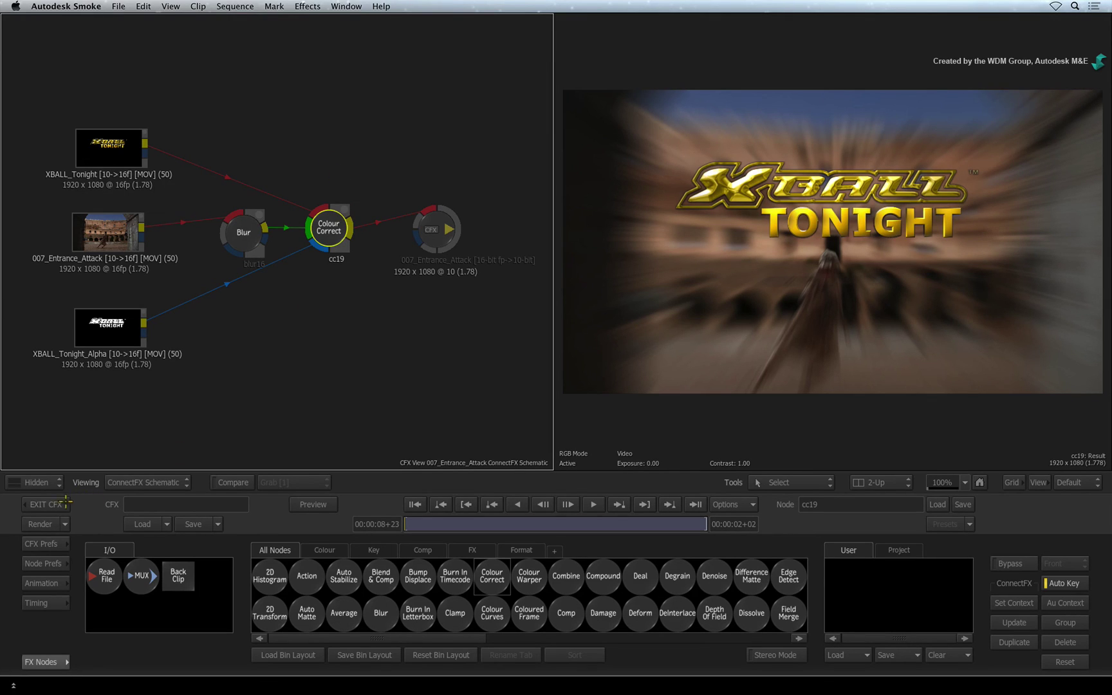
click(54, 505)
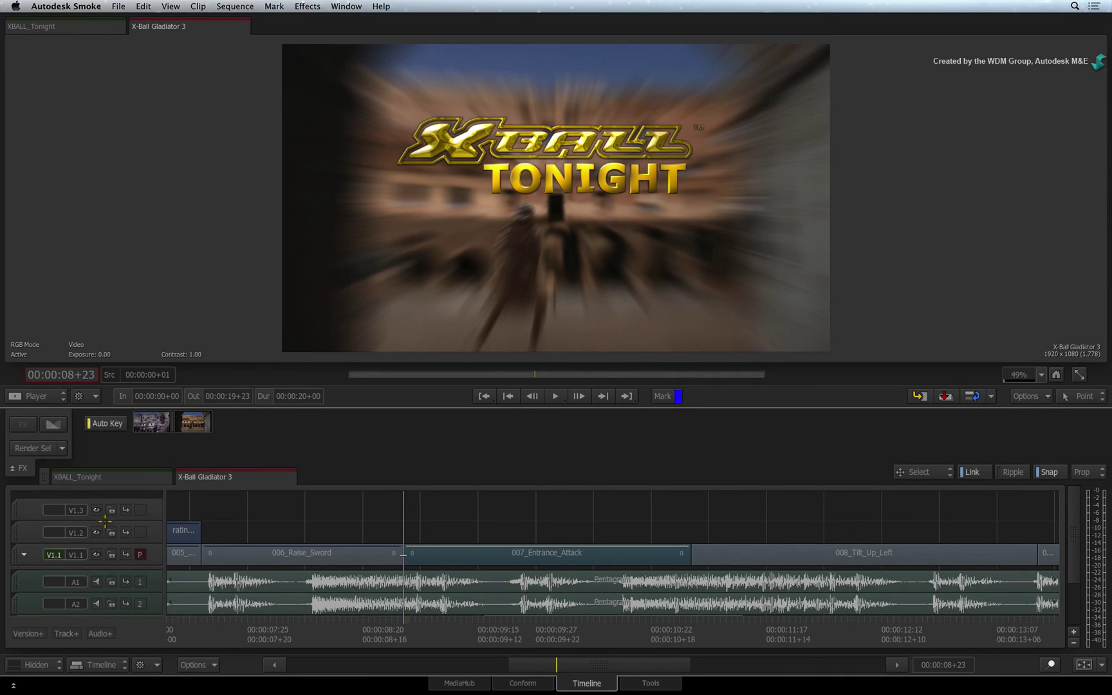
double_click(471, 555)
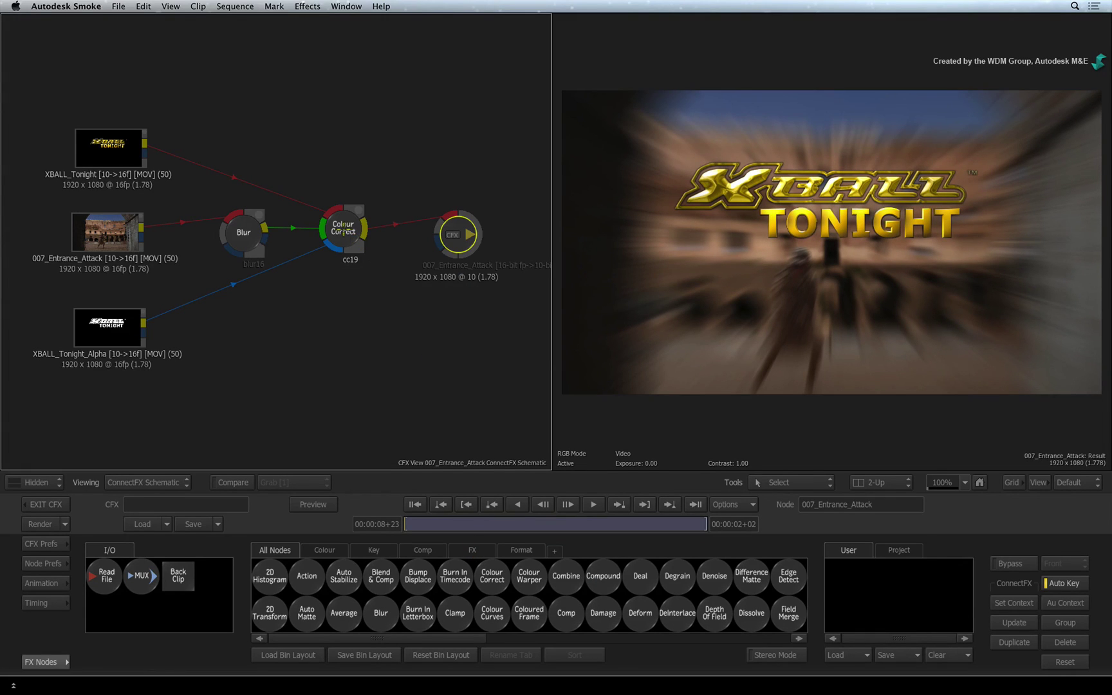
drag(344, 229, 359, 227)
drag(436, 224, 453, 224)
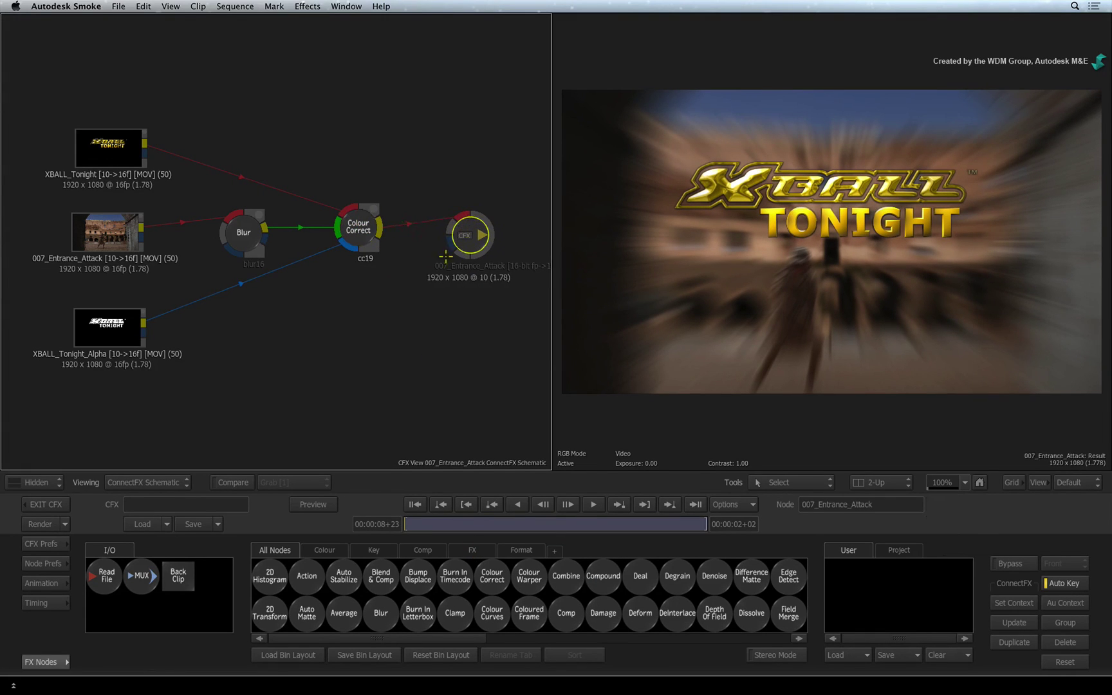